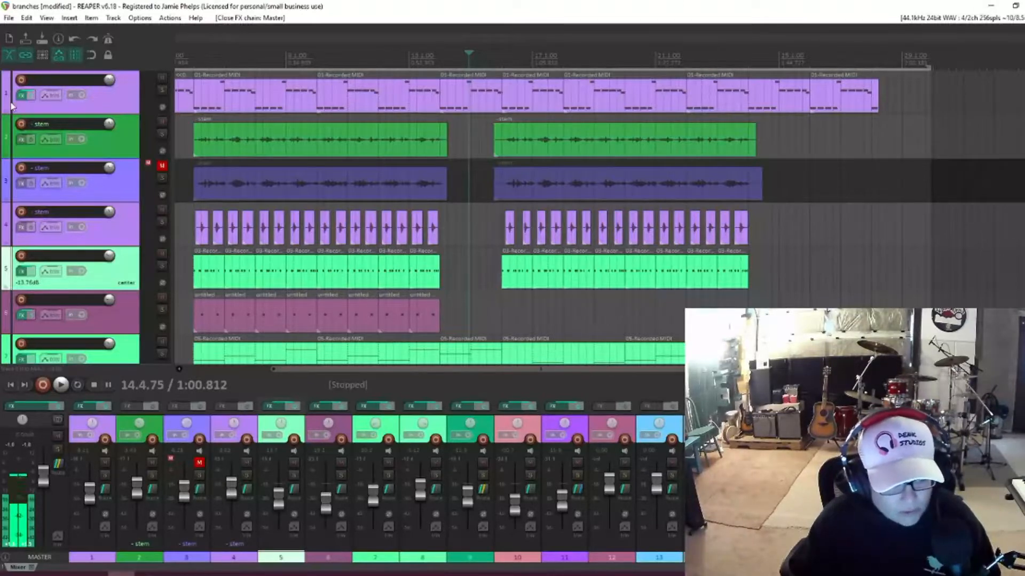
Step: Open the plugin browser for track 2's empty FX chain and look through the full unfiltered list of installed plugins
click(21, 139)
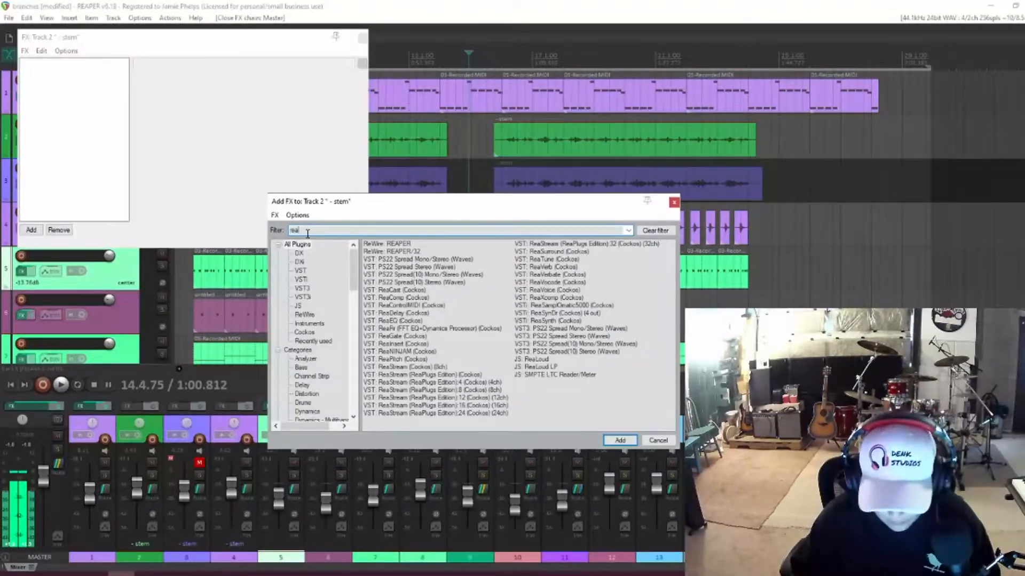
key(BackSpace)
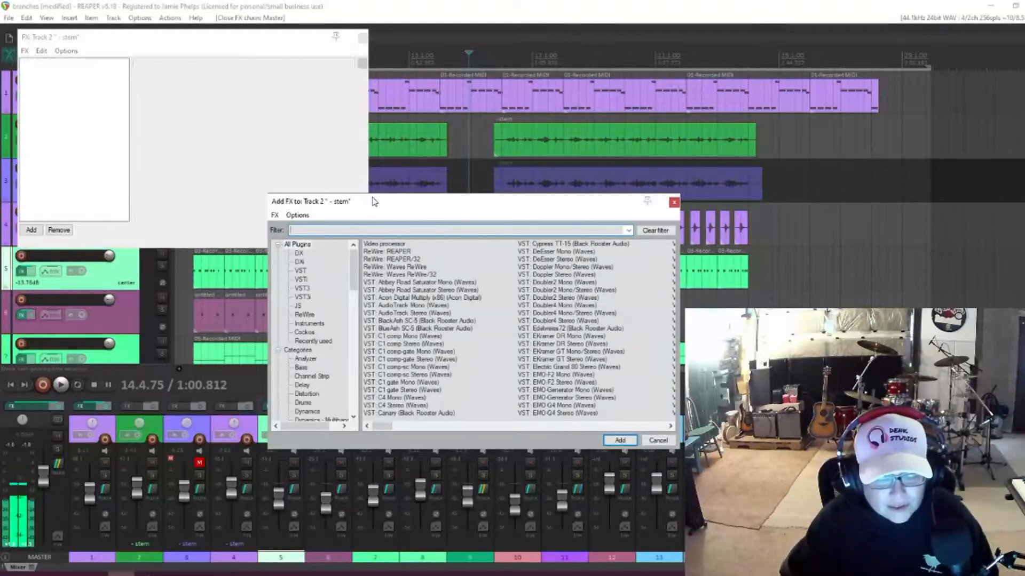
drag(373, 201, 278, 77)
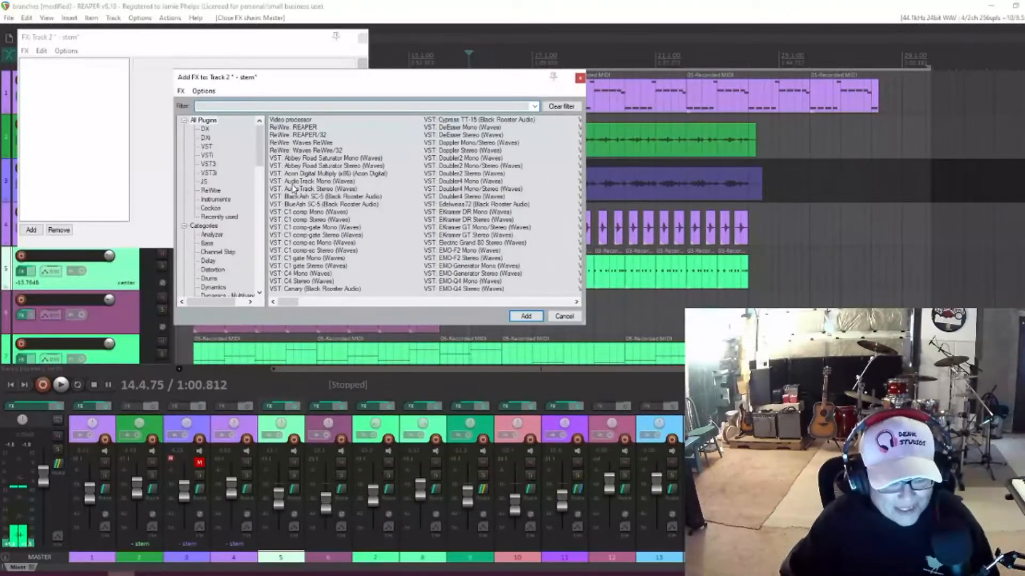
scroll(293, 187, right, 6)
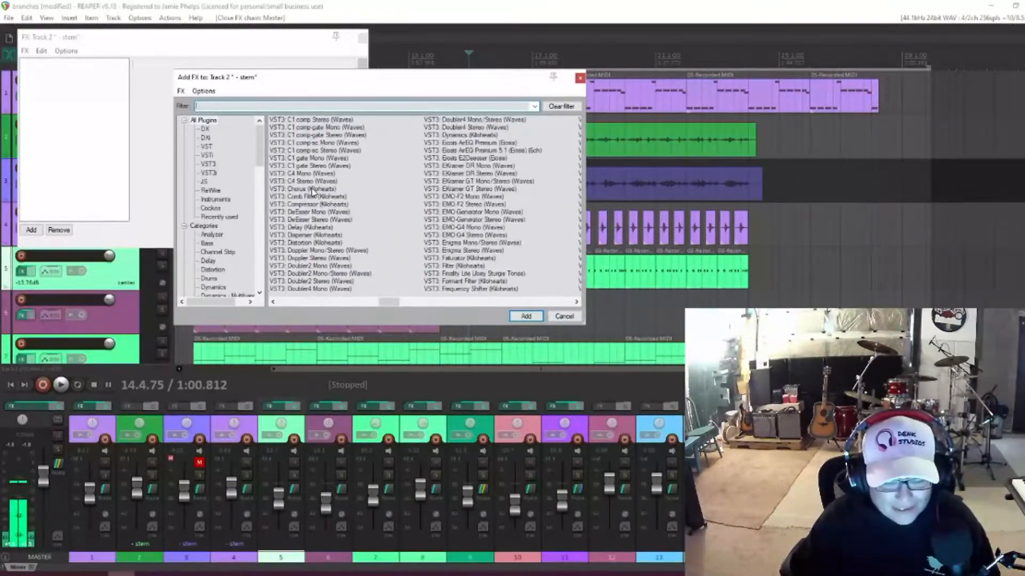
scroll(312, 191, right, 8)
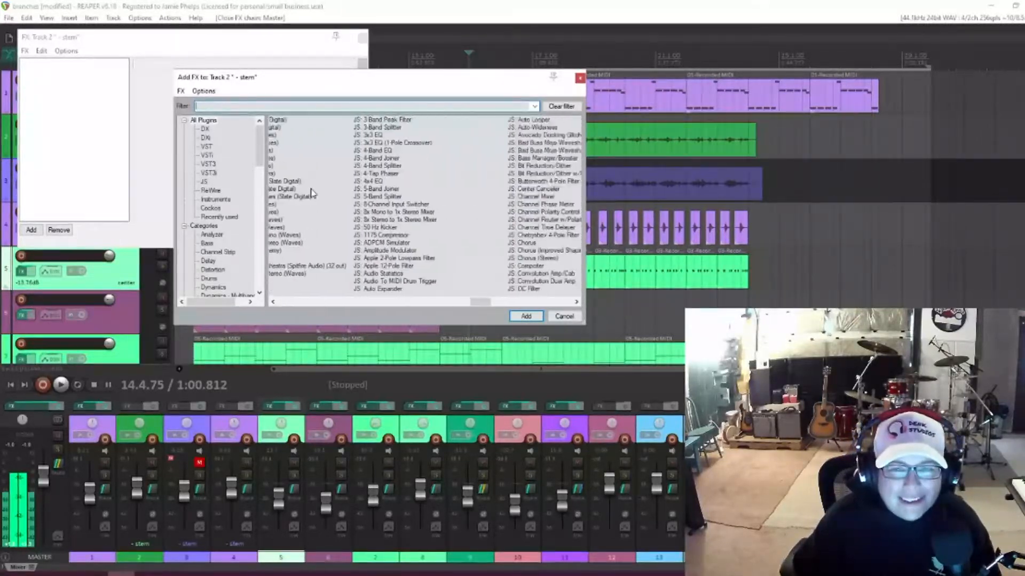
scroll(312, 193, right, 5)
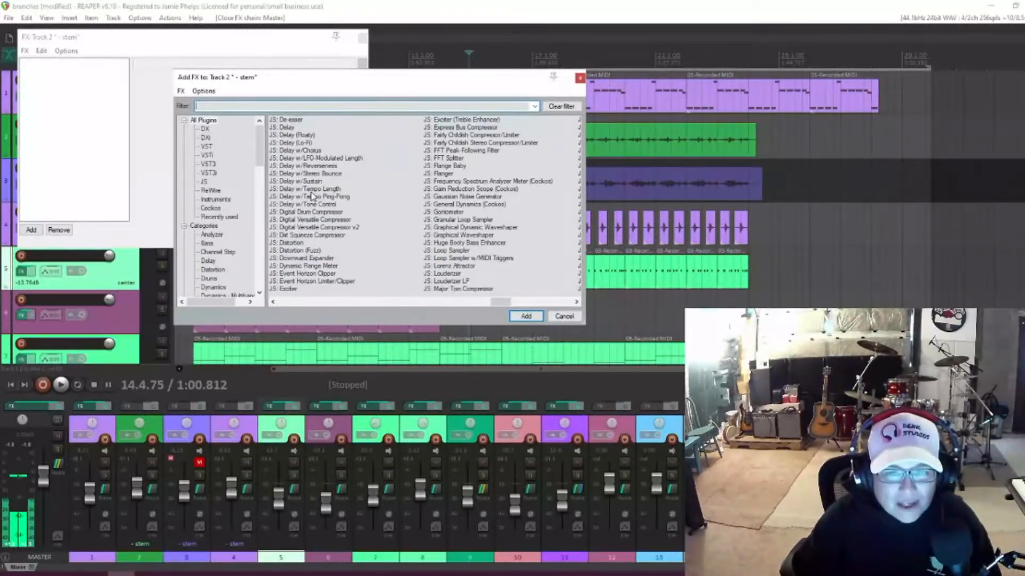
scroll(312, 197, right, 6)
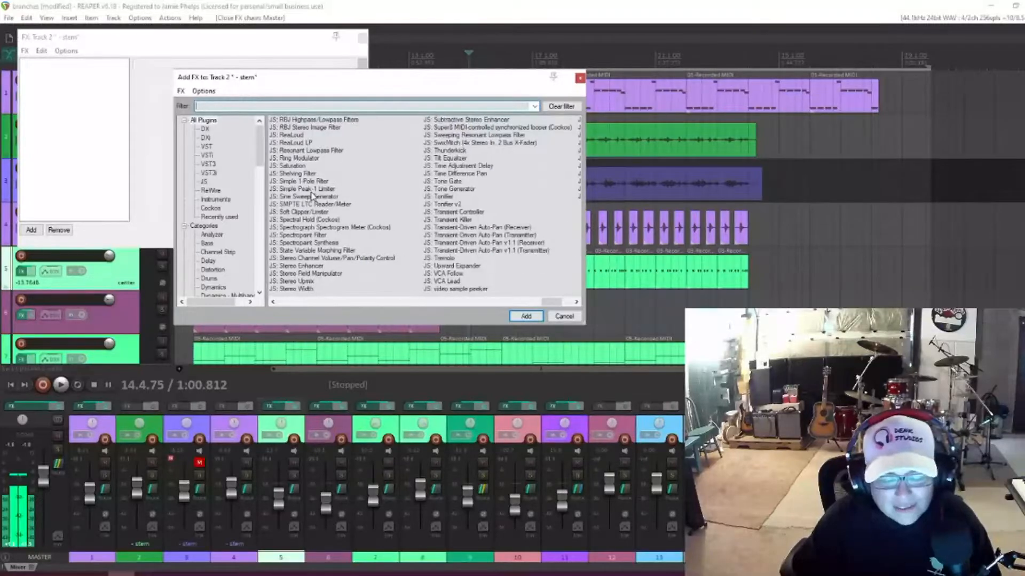
scroll(312, 196, left, 8)
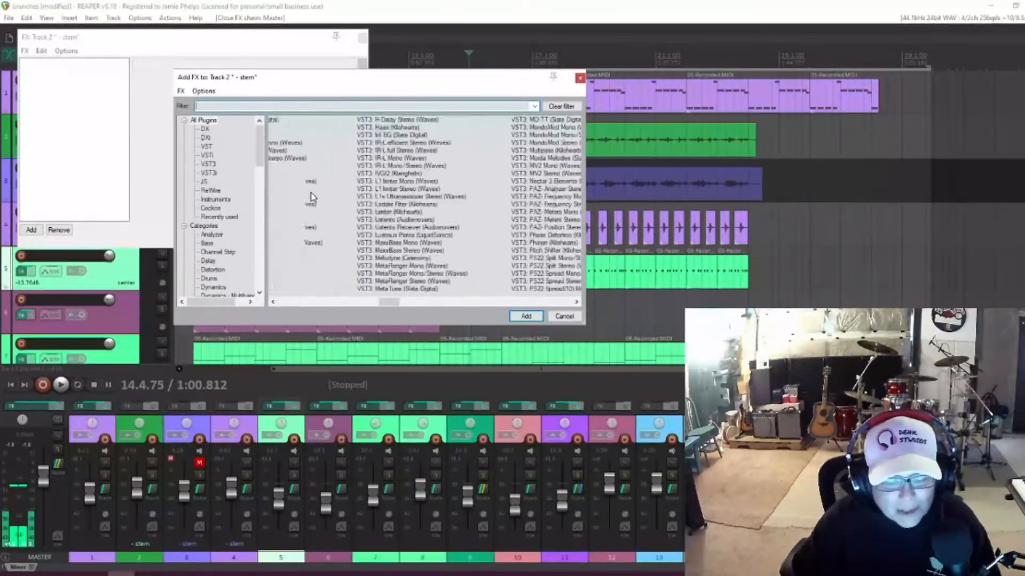
scroll(312, 197, left, 6)
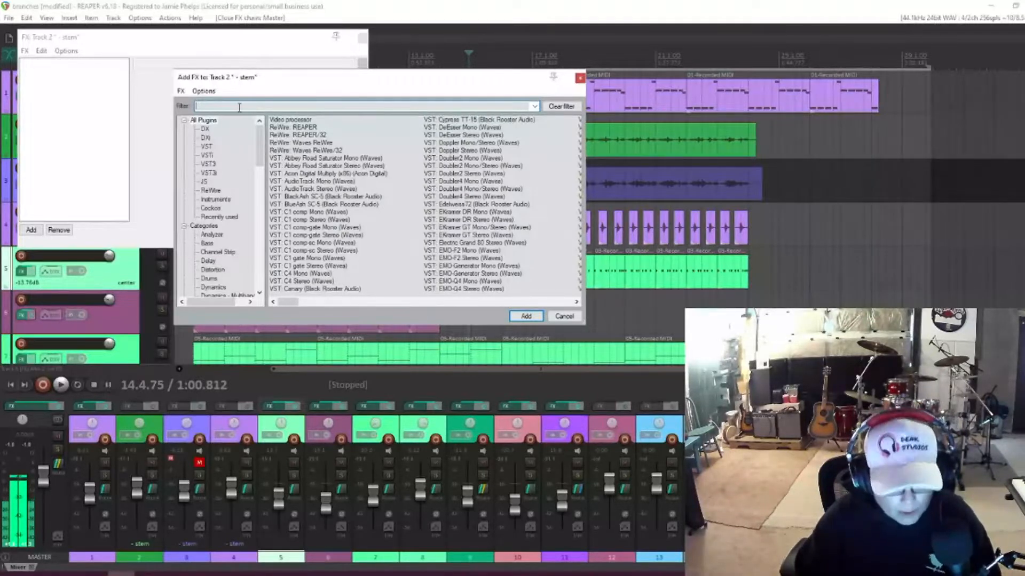
Step: Filter the plugins by "eq" and add the VST3 Inf EQ (Slate Digital) to track 2
text(eq)
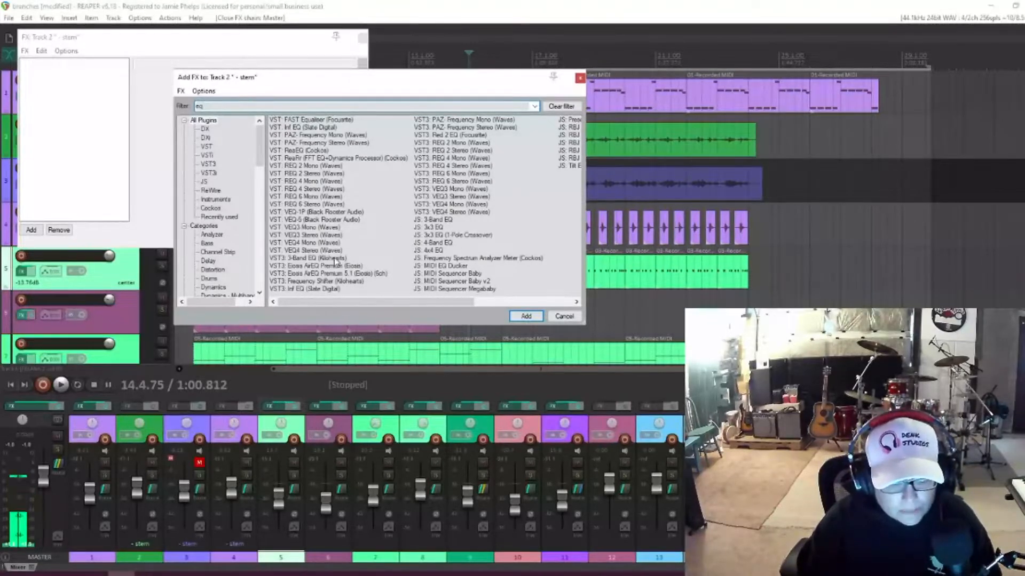
click(332, 288)
click(525, 315)
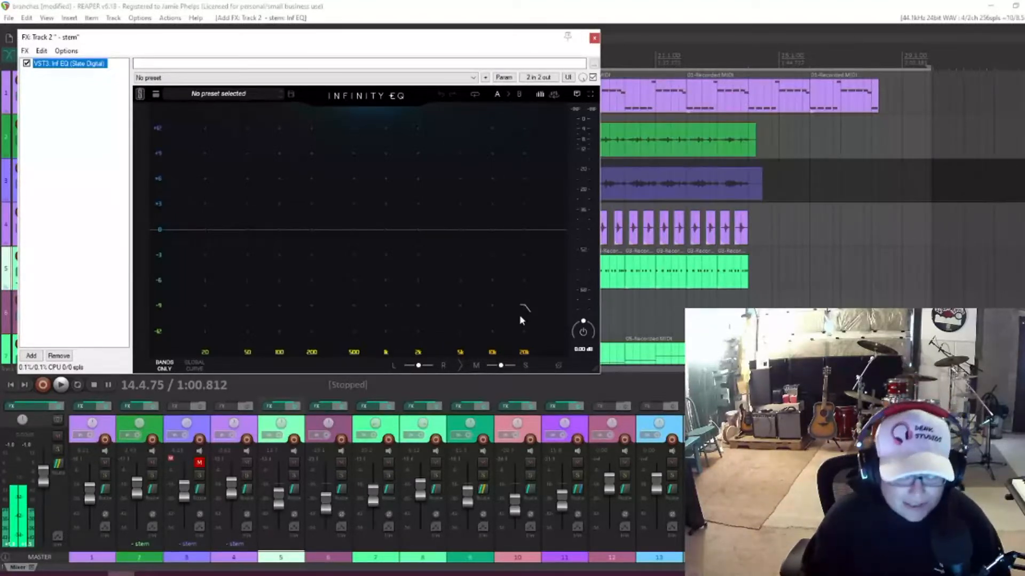
Step: Load the Kick Classic preset from the 07. Rock folder in Infinity EQ
click(243, 95)
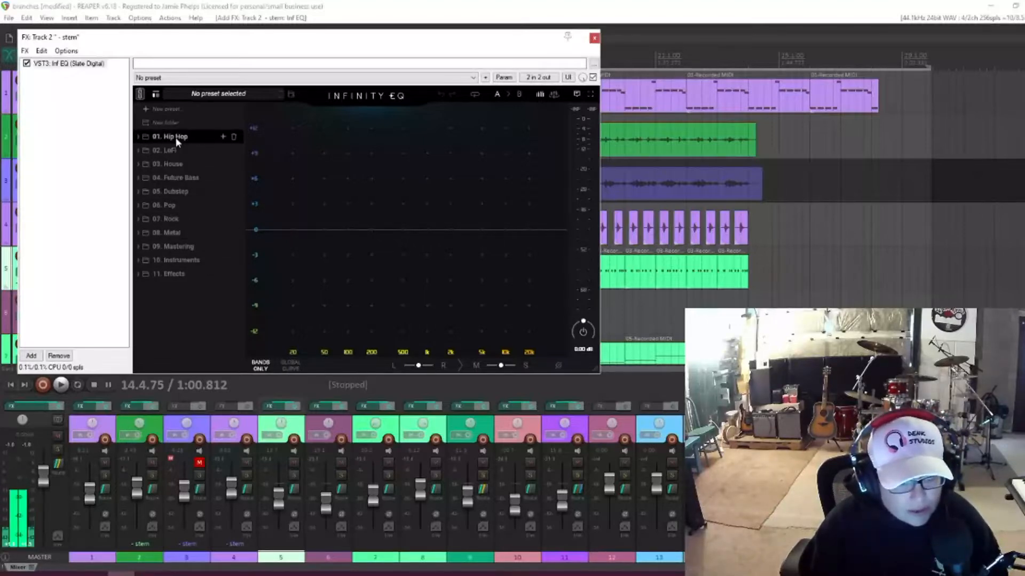
click(168, 221)
scroll(202, 239, down, 3)
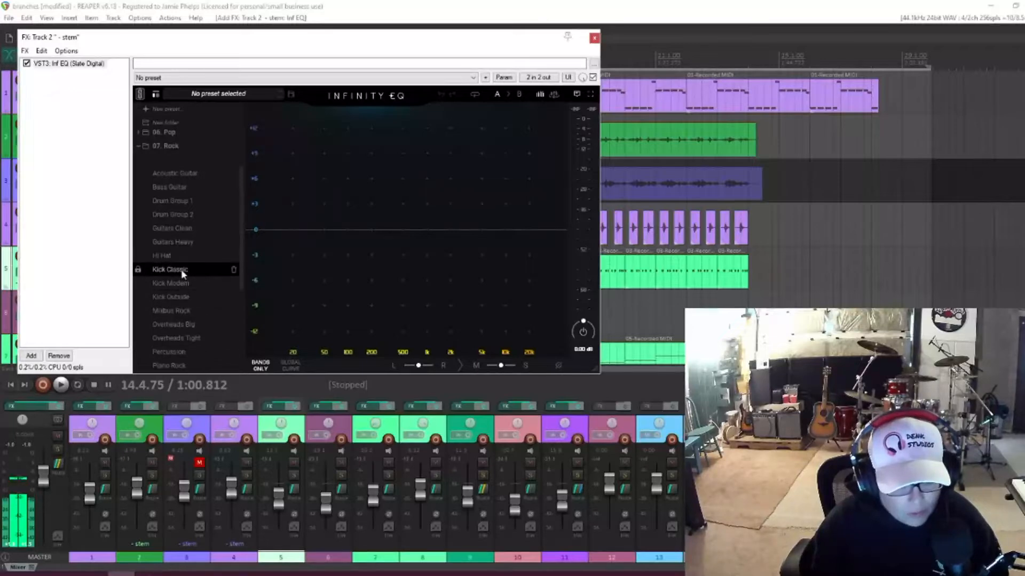
click(181, 269)
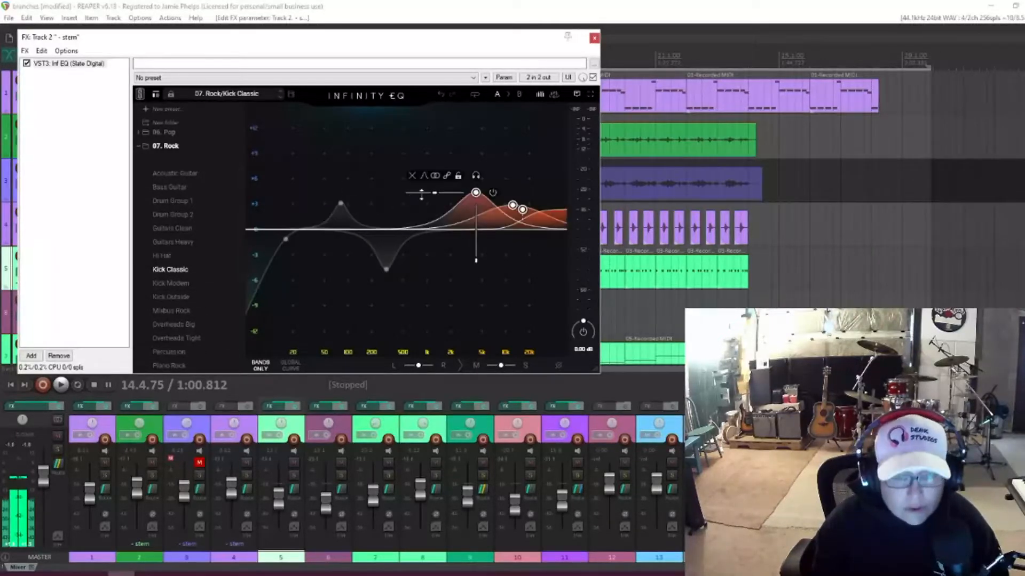
Step: Examine the Kick Classic curve's individual bands, from the low cut through the low-mid points to the high-frequency boosts
click(285, 239)
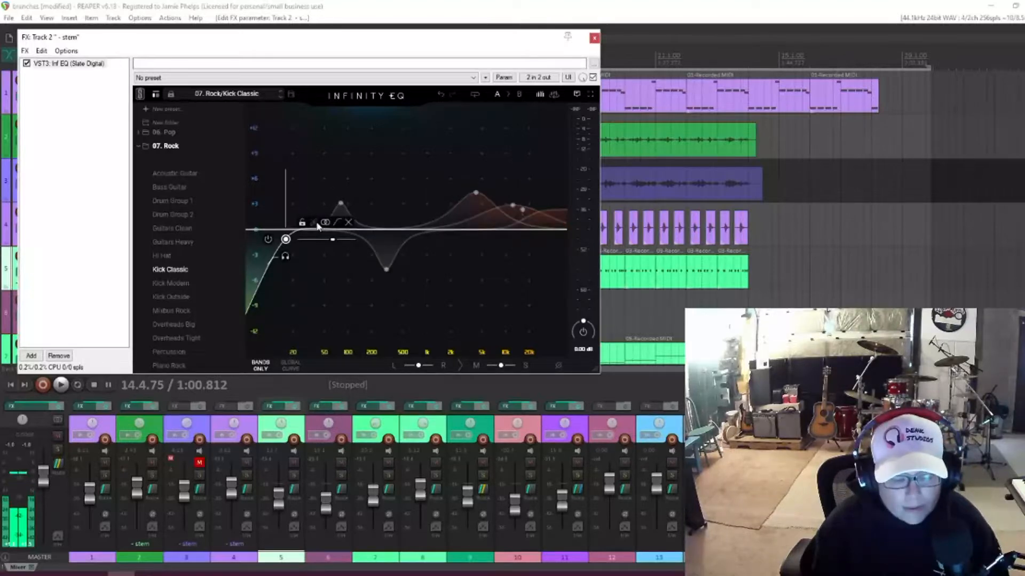
click(498, 227)
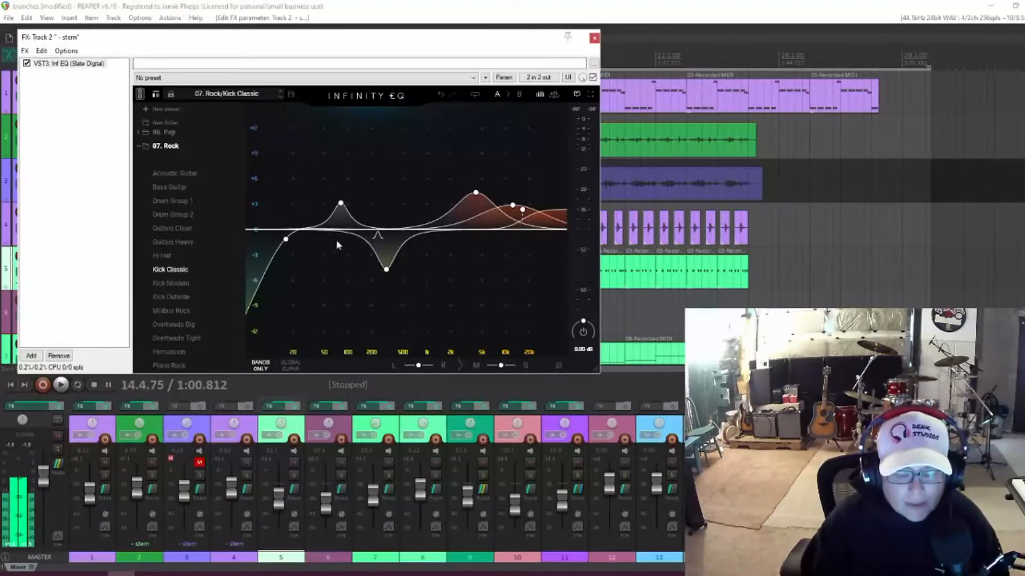
click(341, 203)
click(474, 193)
click(523, 209)
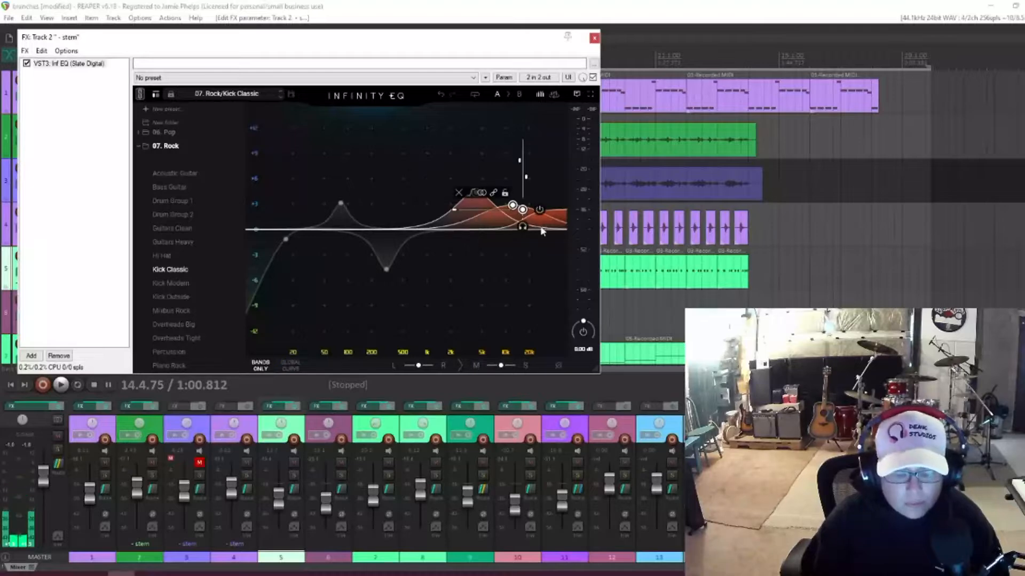
click(369, 222)
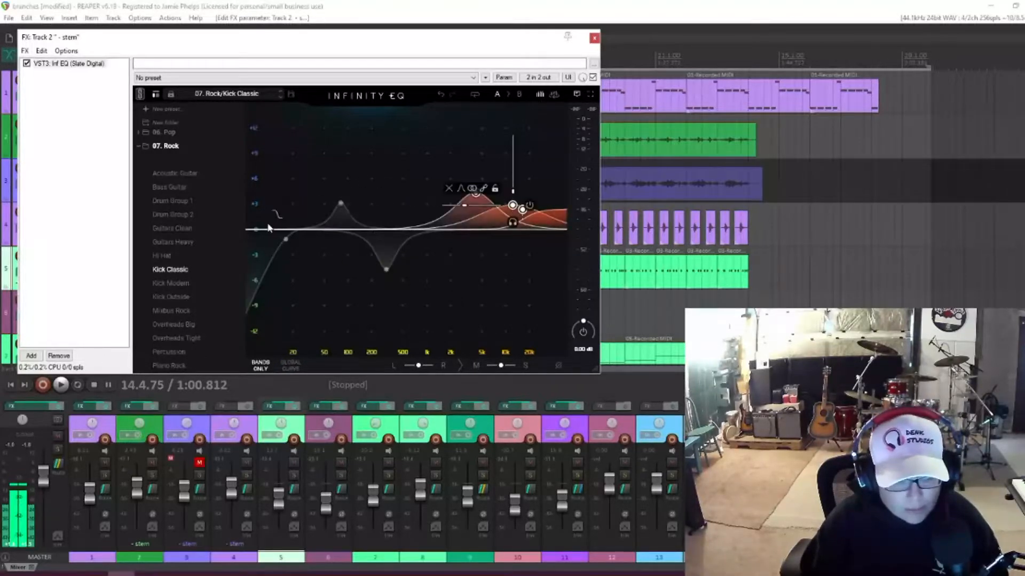
Step: Try the Rock folder's Vocal Modern preset, settling on Vocal Light for Infinity EQ
scroll(187, 303, down, 5)
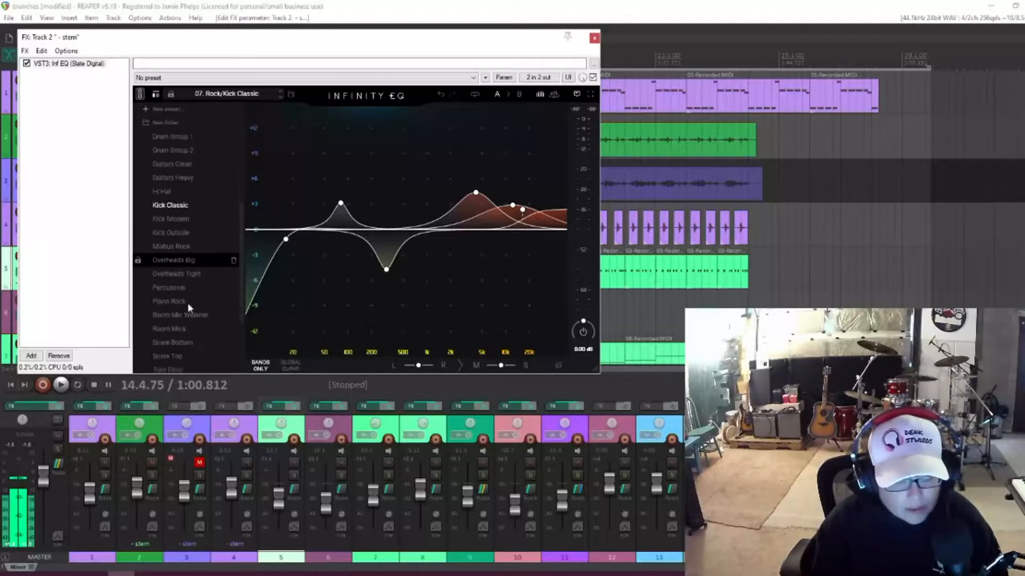
click(189, 327)
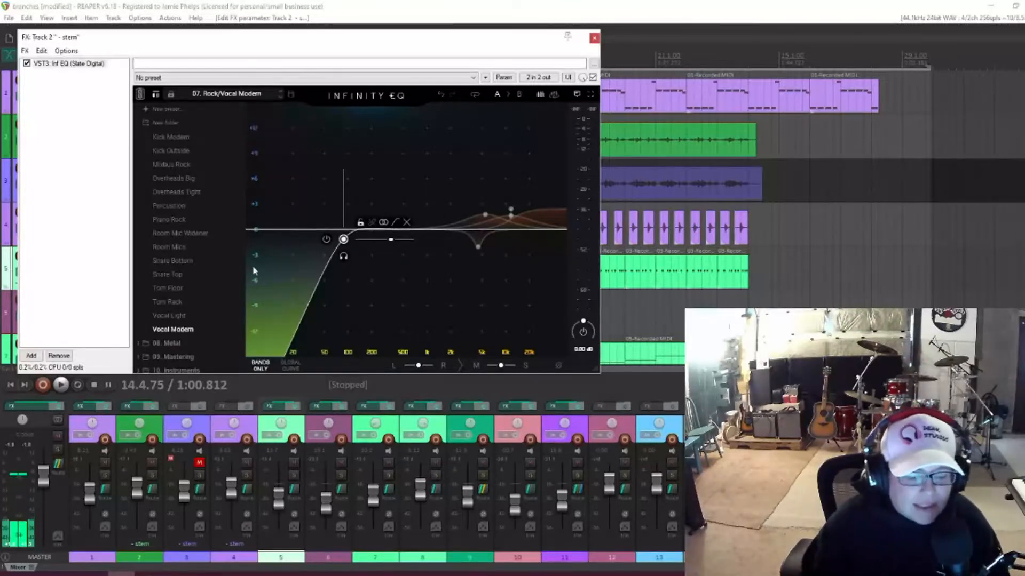
click(202, 316)
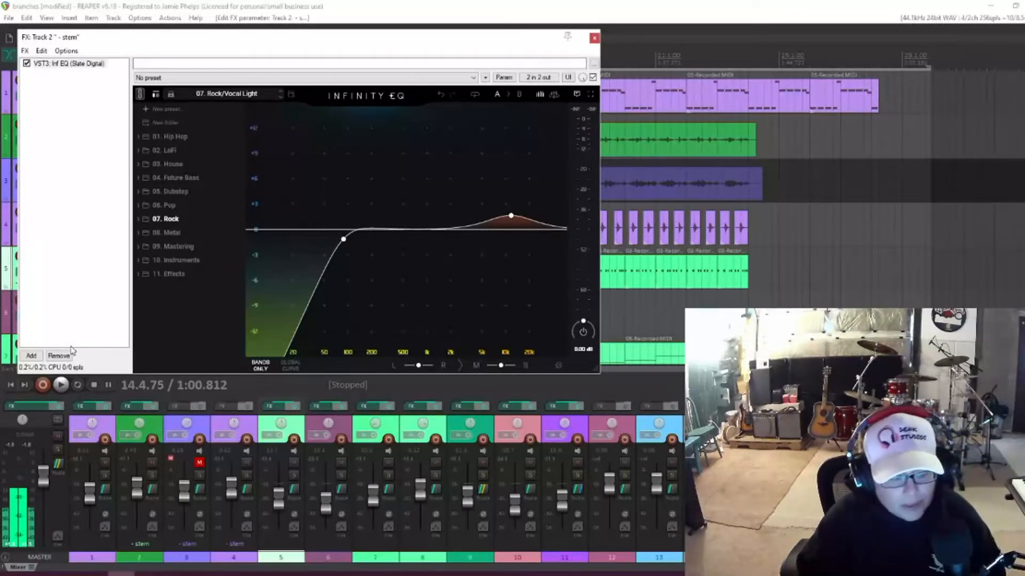
Step: Filter the plugins by "rc" and add the VST RCompressor Mono (Waves) after the EQ on track 2
click(31, 355)
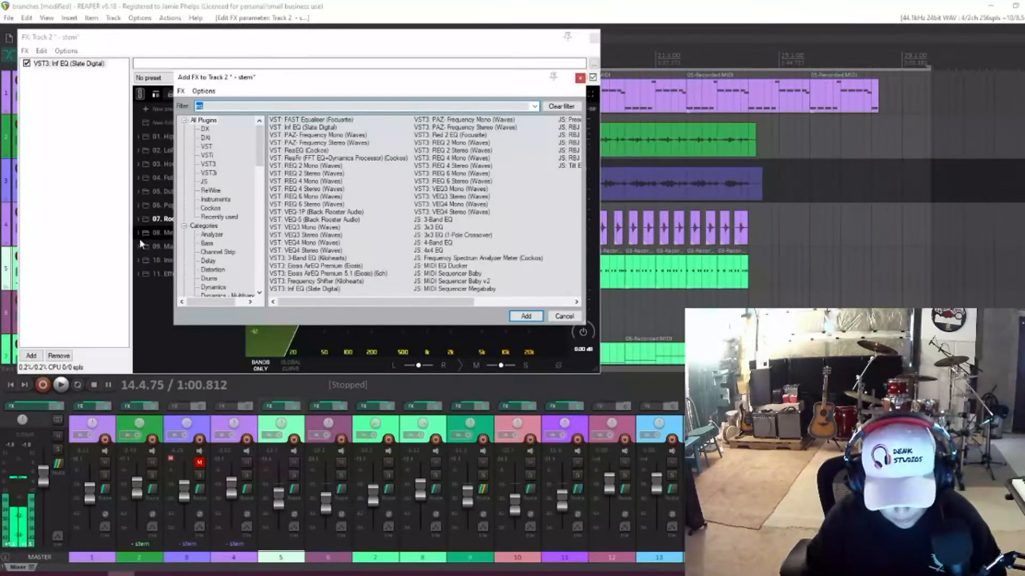
text(rc)
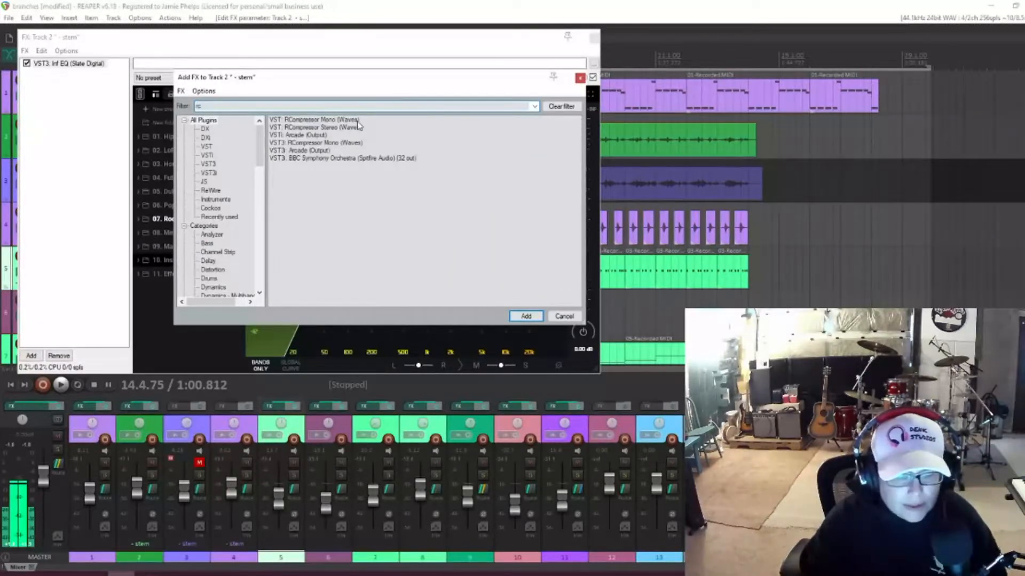
click(341, 120)
click(538, 318)
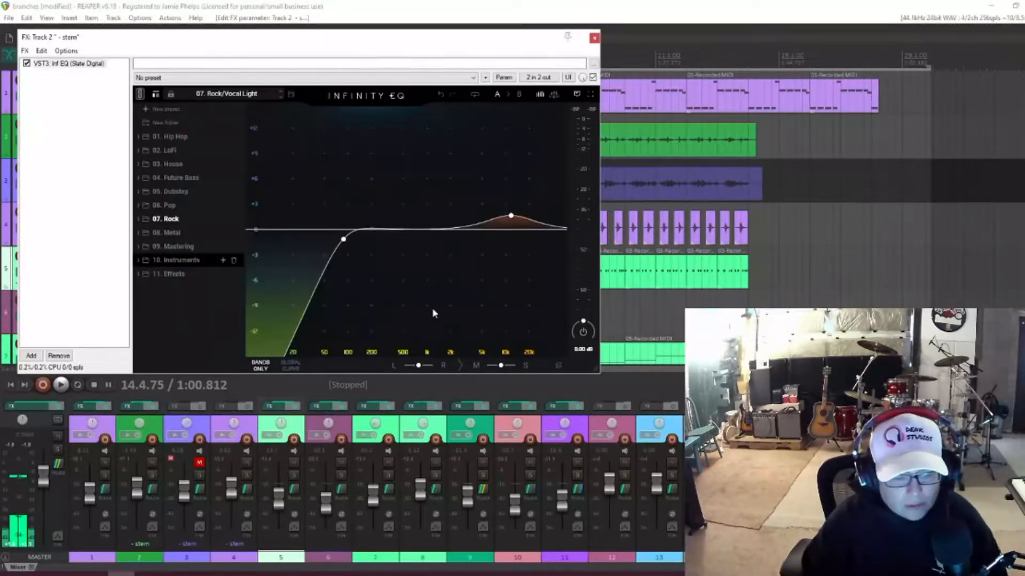
drag(163, 45, 224, 55)
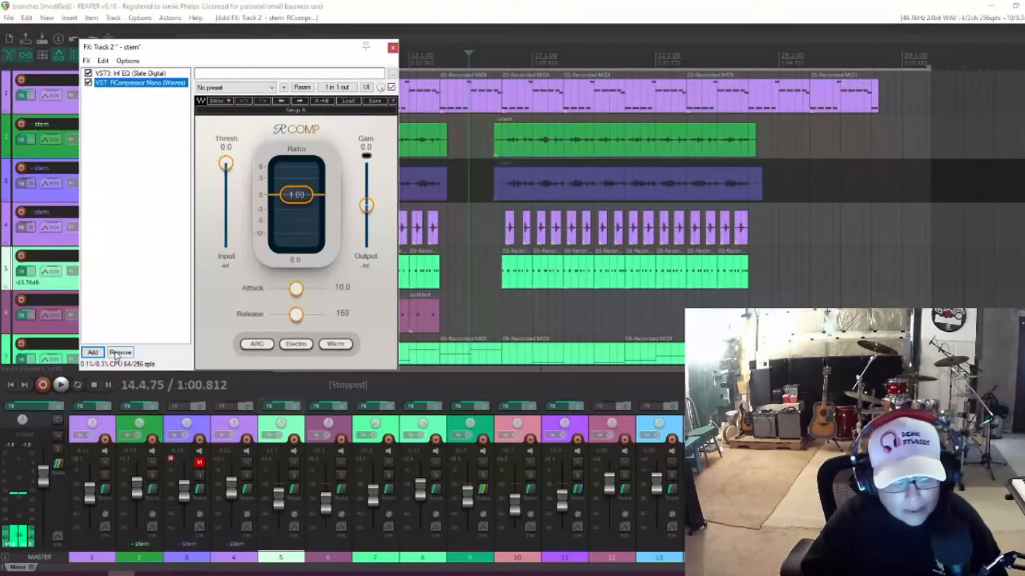
Step: Filter the plugins by "red" and add the VST3 VBC FG-Red (Slate Digital) compressor to track 2's chain
click(92, 352)
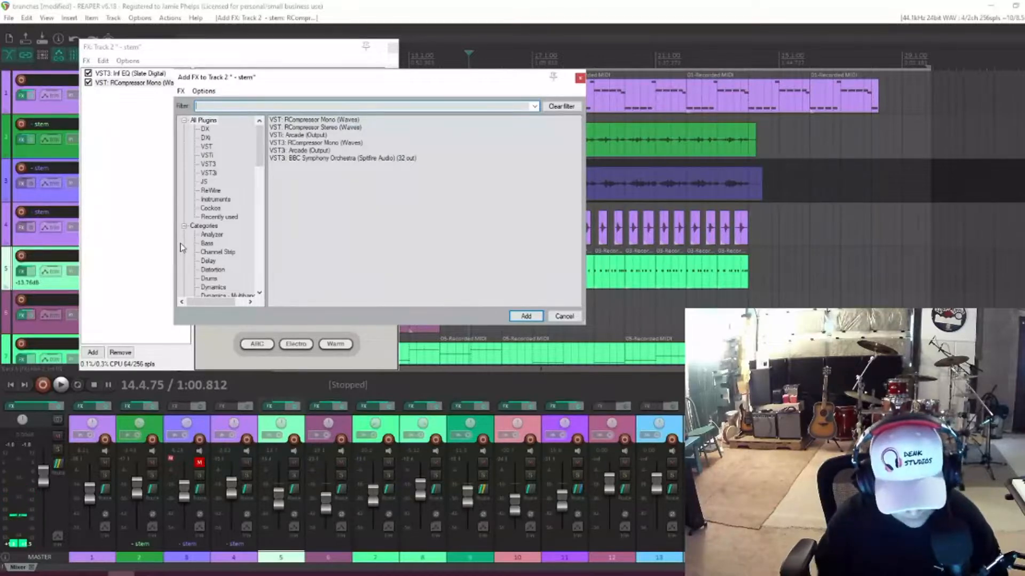
text(re)
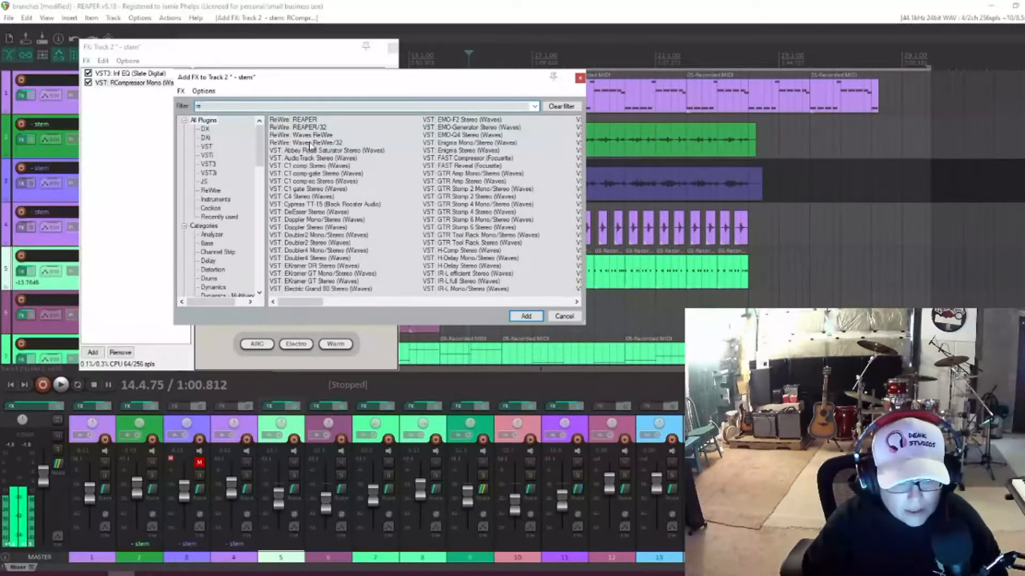
text(d)
click(321, 127)
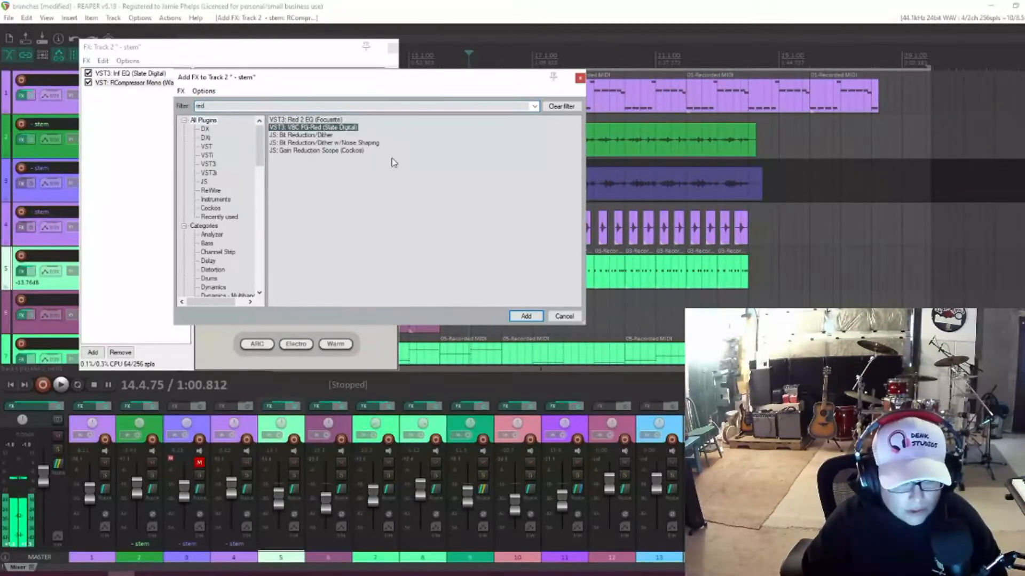
click(525, 316)
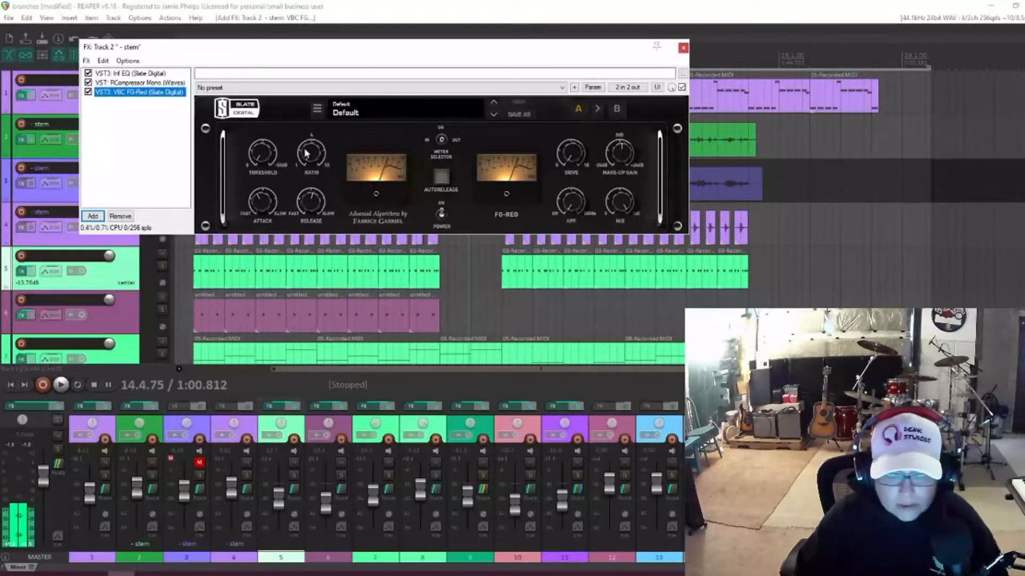
Step: Add the VST DeEsser Mono (Waves) after FG-Red in track 2's FX chain
click(93, 216)
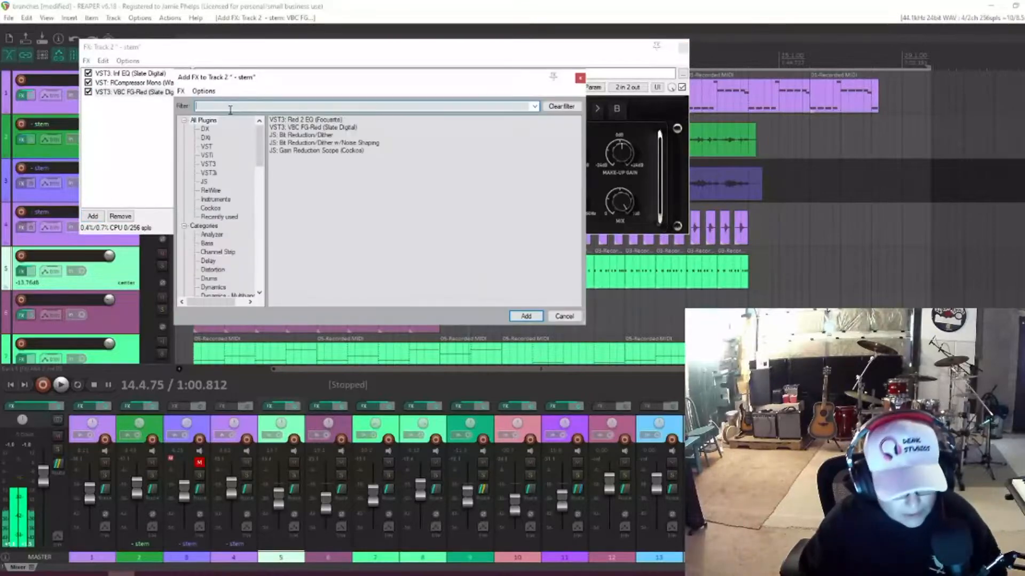
text(deess)
key(Return)
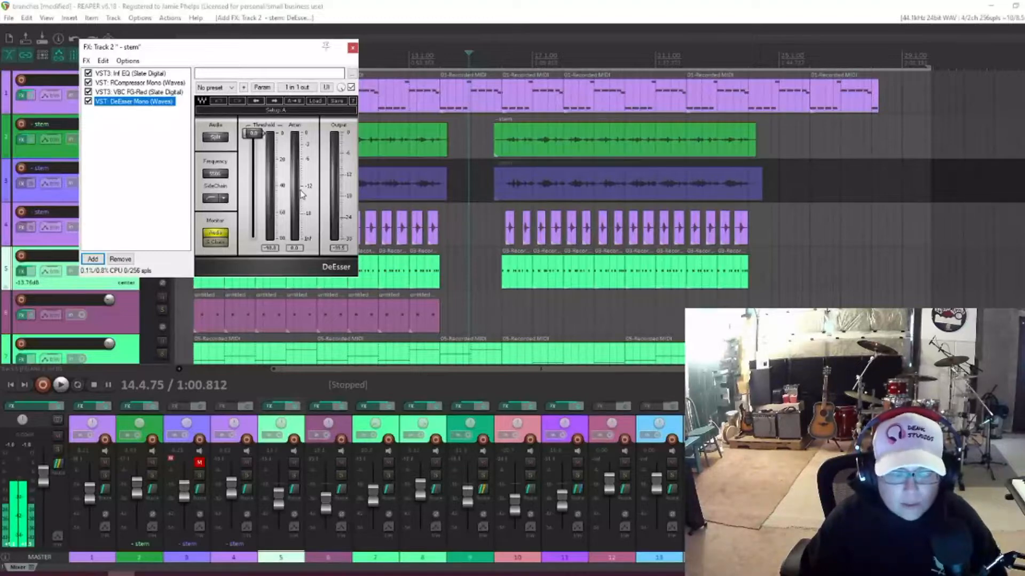
Step: Add the VST3 Eiosis E2Deesser to track 2's chain and return to the Waves DeEsser Mono settings
click(93, 259)
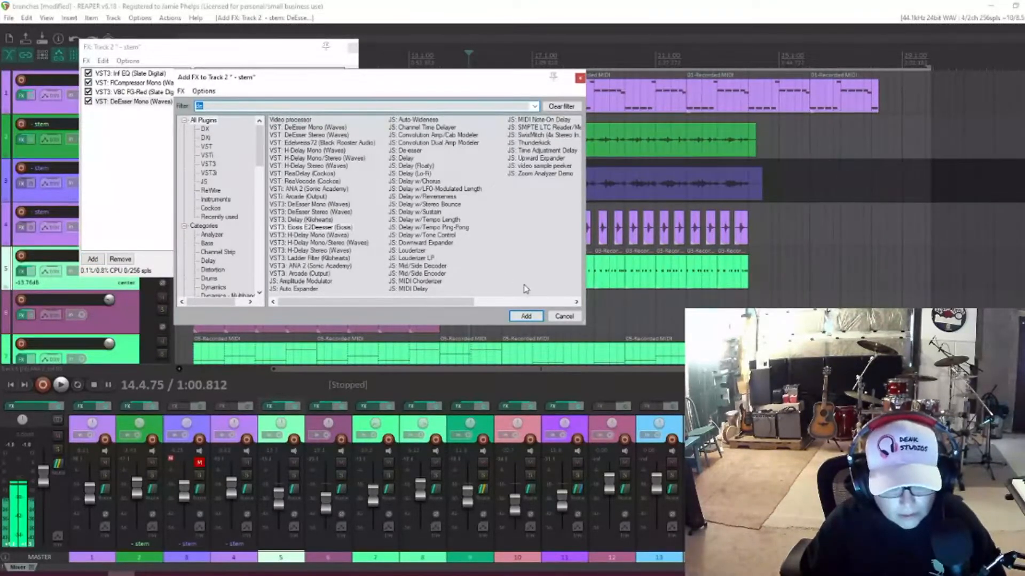
click(525, 317)
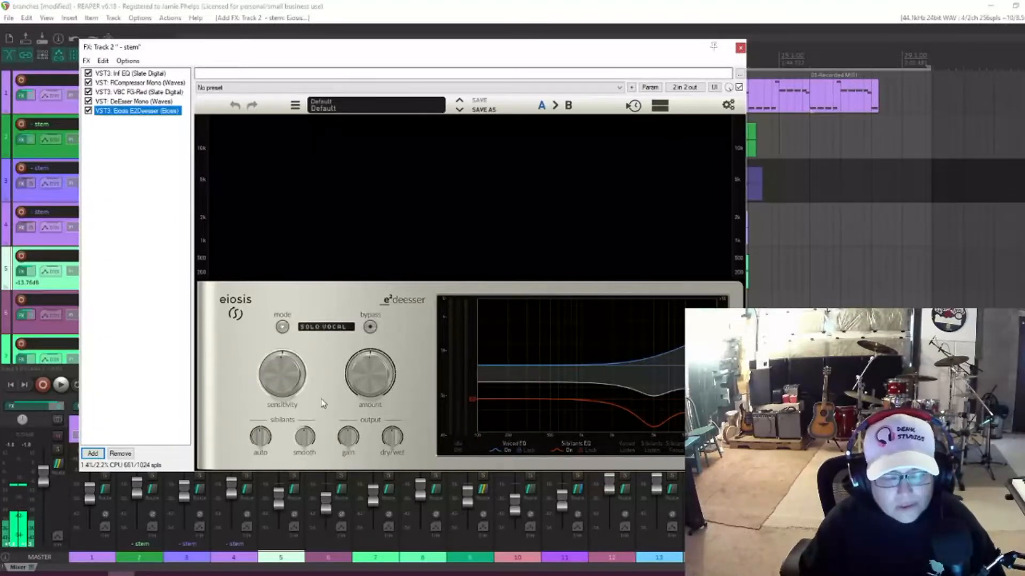
click(149, 103)
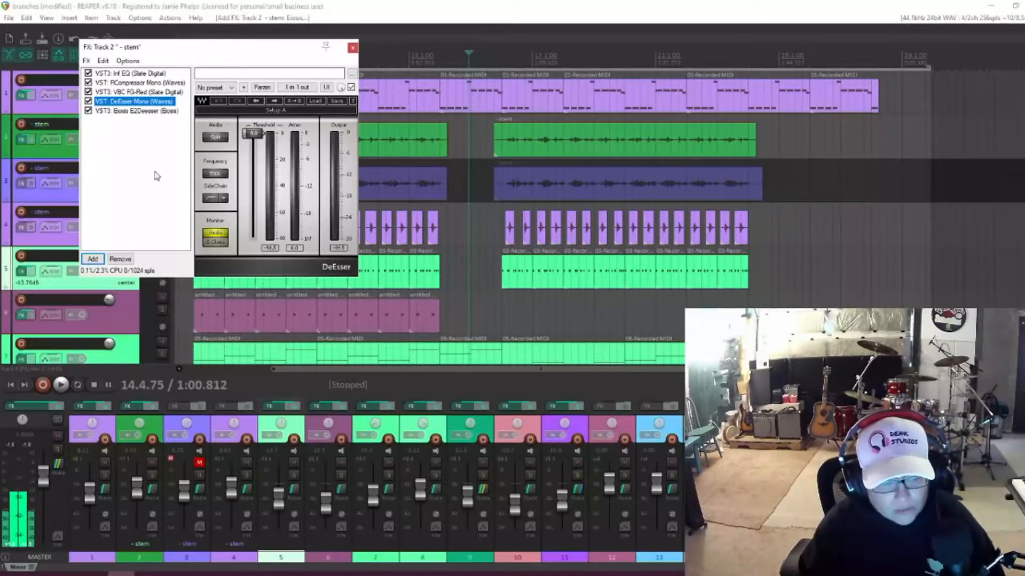
Step: Add the VST C4 Mono (Waves) multiband processor to track 2's chain and raise its lowest band's gain to 5.2
click(93, 260)
key(BackSpace)
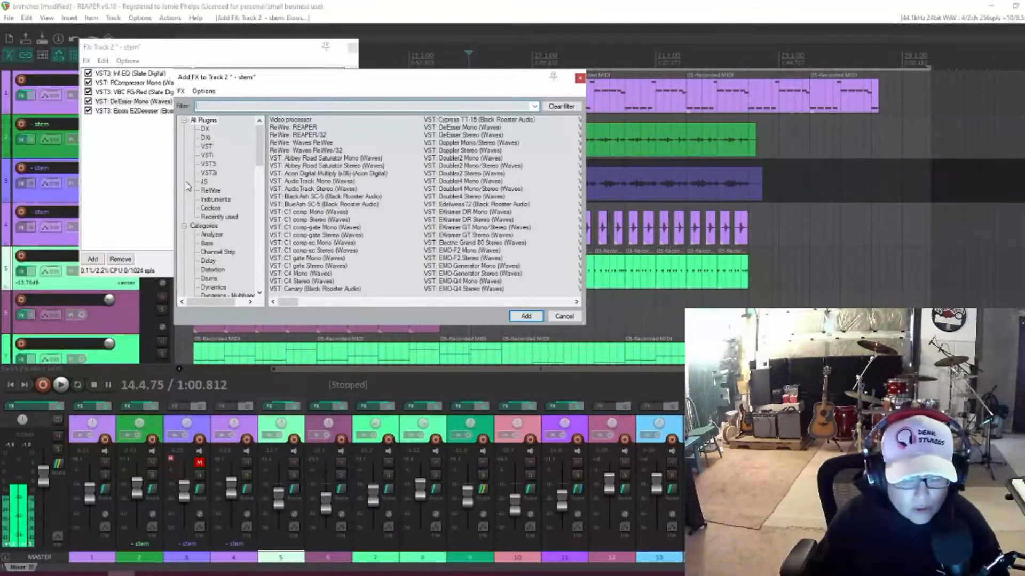
click(328, 281)
click(319, 273)
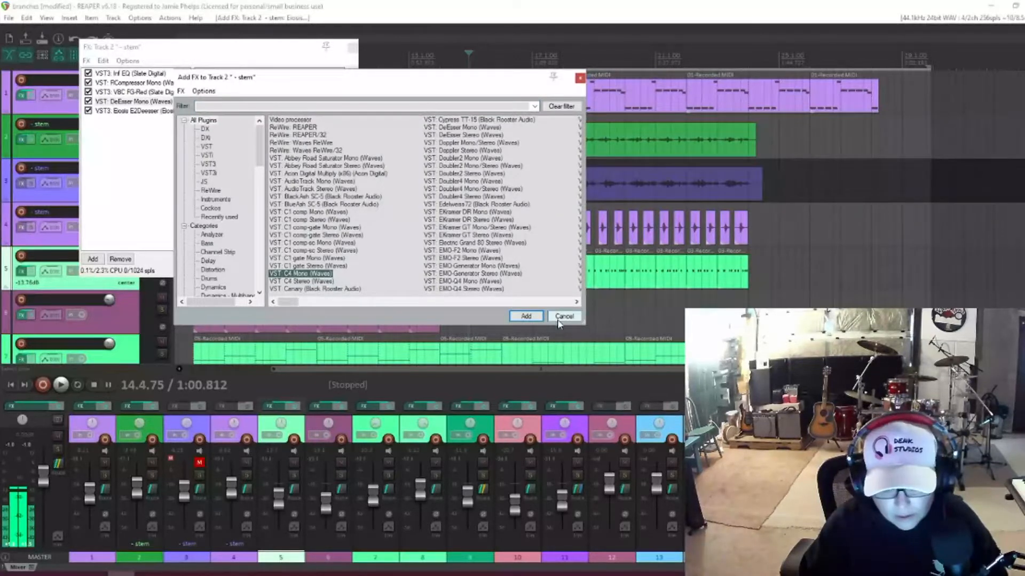
click(525, 316)
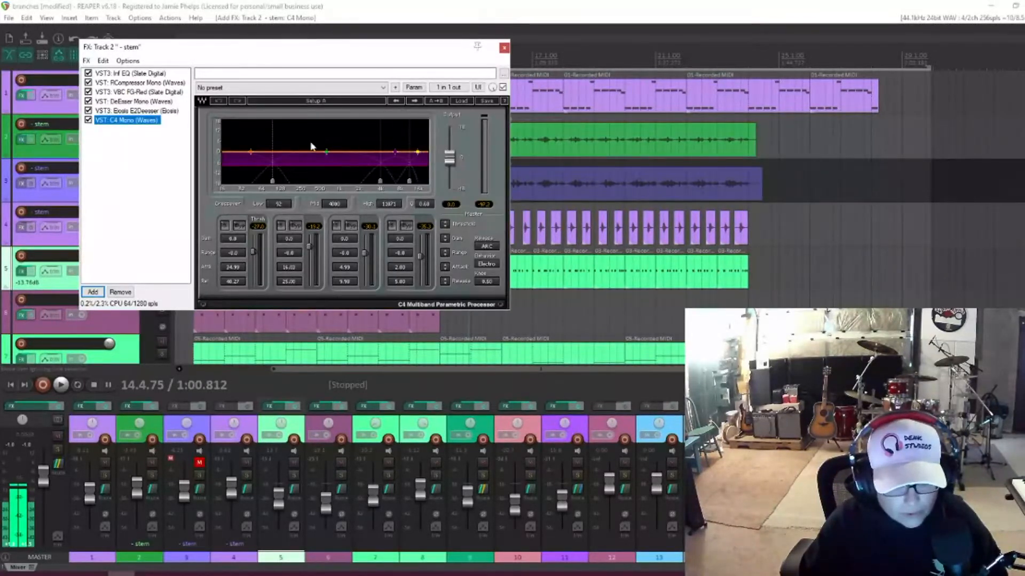
drag(253, 155, 250, 144)
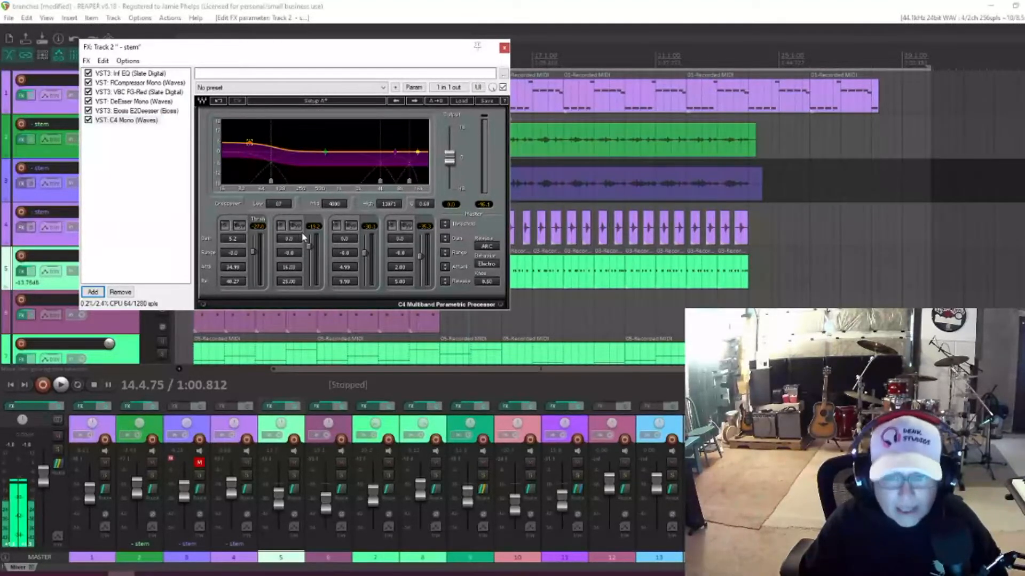
Step: Filter the plugins by "xc", add the VST ReaXcomp (Cockos) after C4 and choose its preset "griz: supersolid2"
click(92, 292)
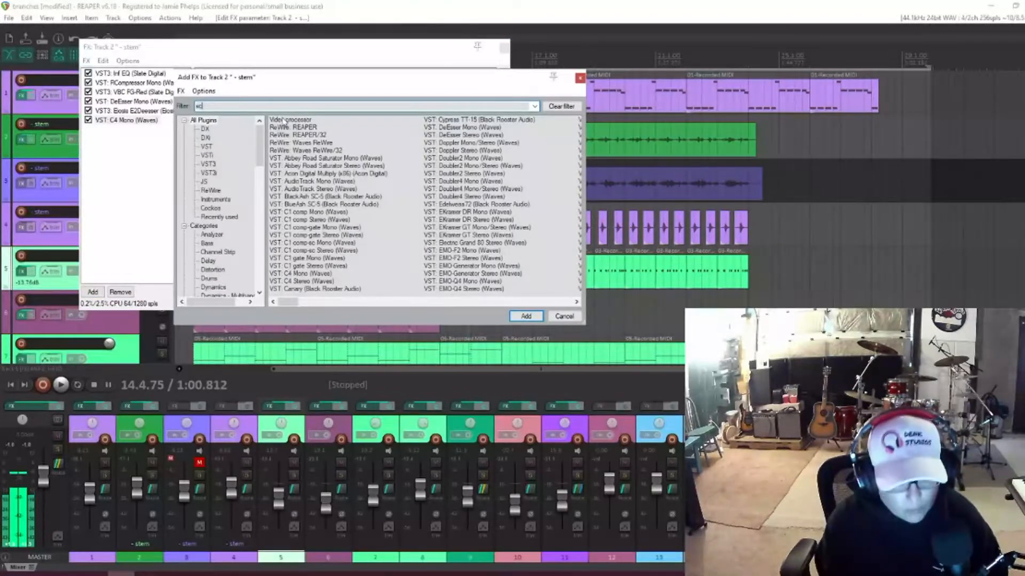
text(xc)
click(327, 121)
double_click(327, 121)
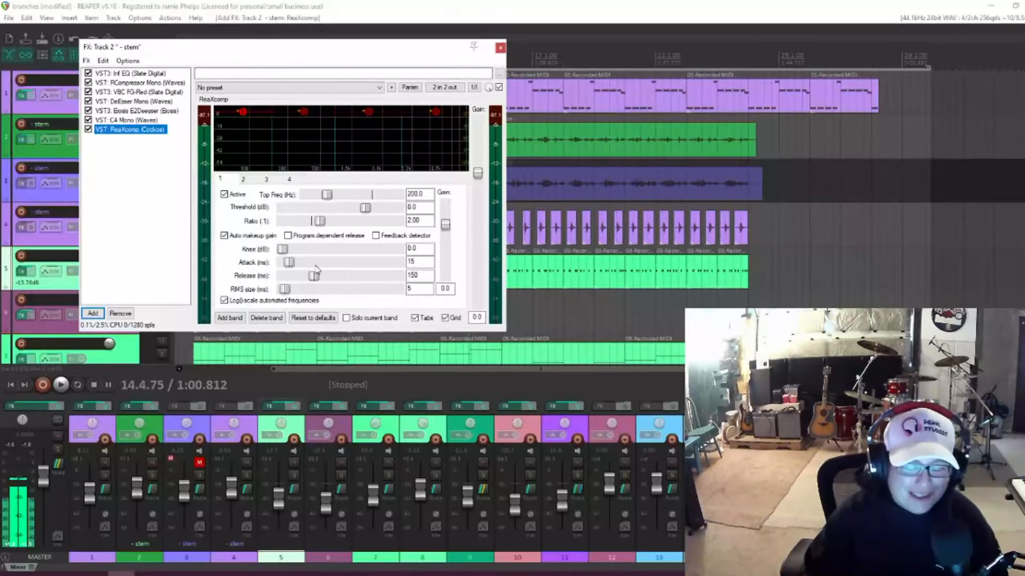
click(245, 87)
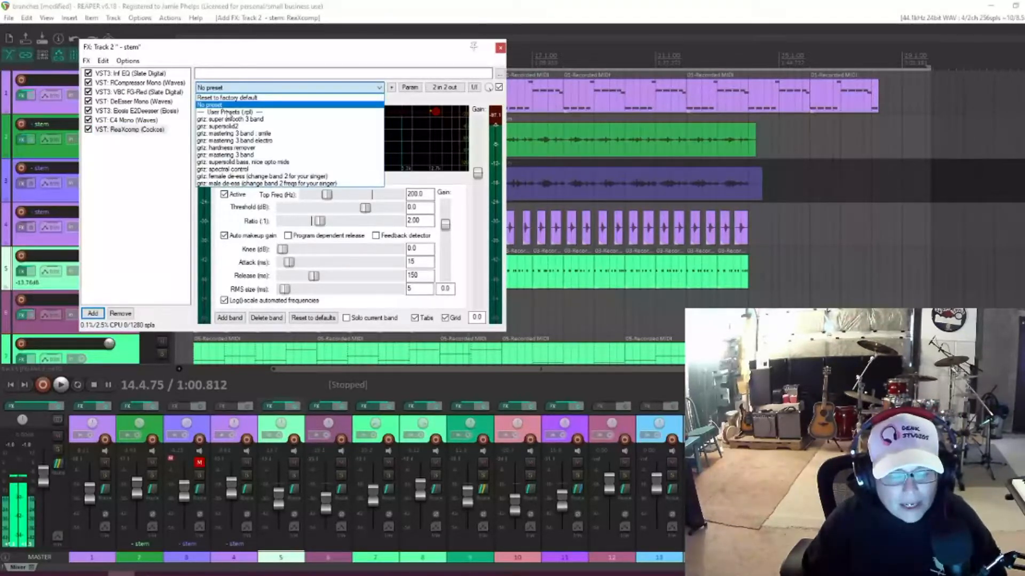
click(245, 126)
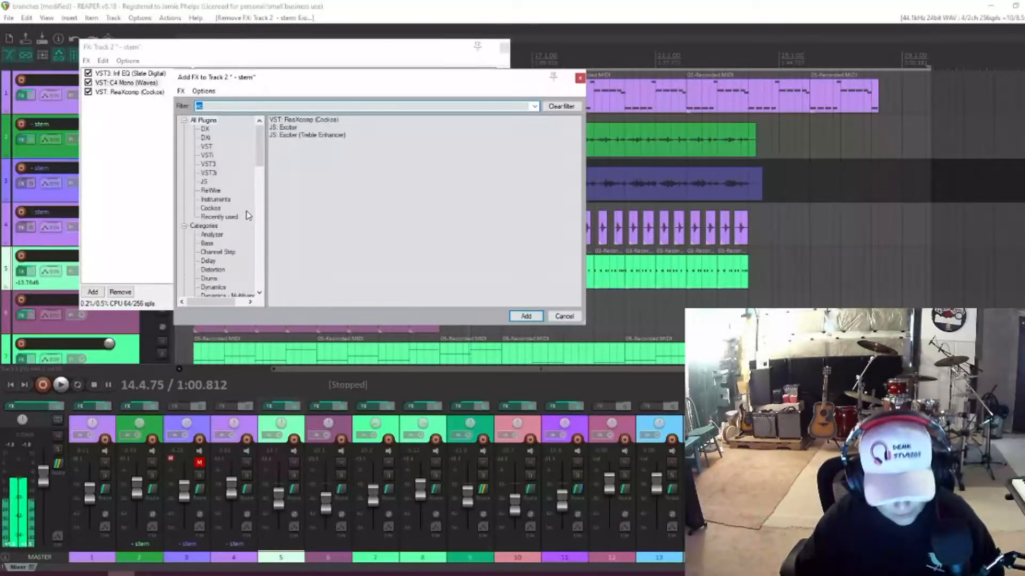
Step: Filter the plugins by "mo", add the VST MO-TT (Slate Digital) after ReaXcomp and reposition the FX window
key(BackSpace)
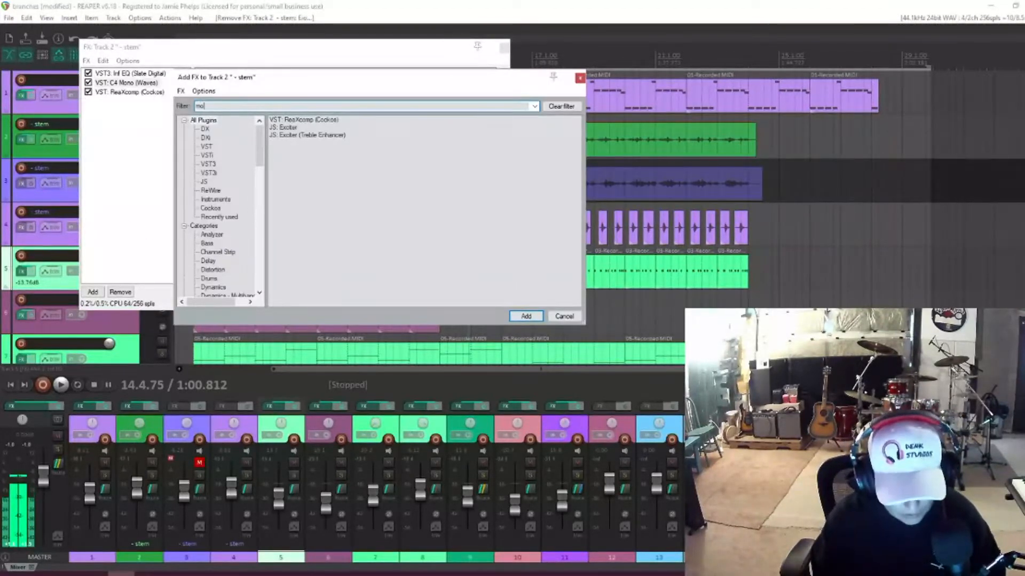
text(mo)
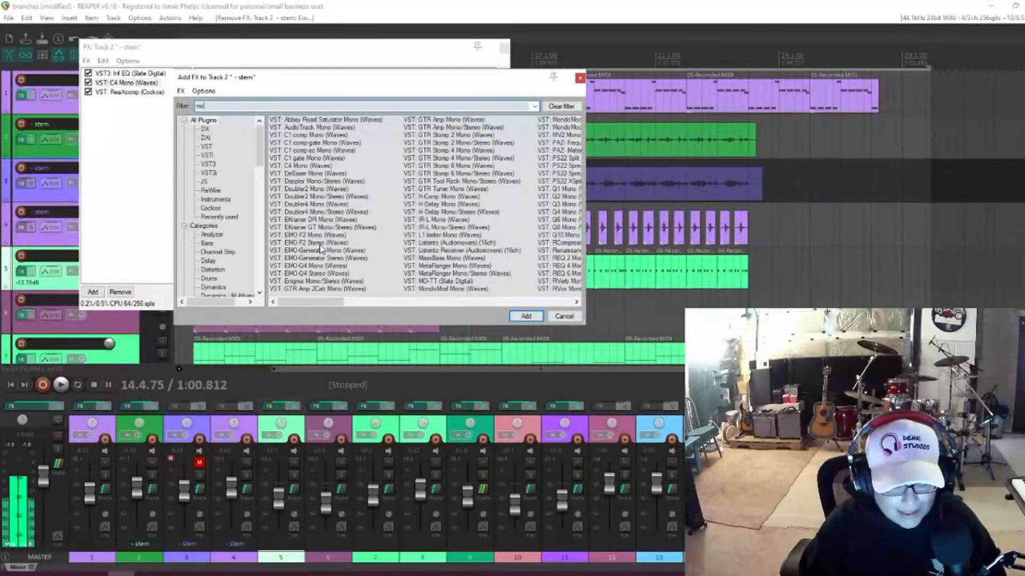
text(t)
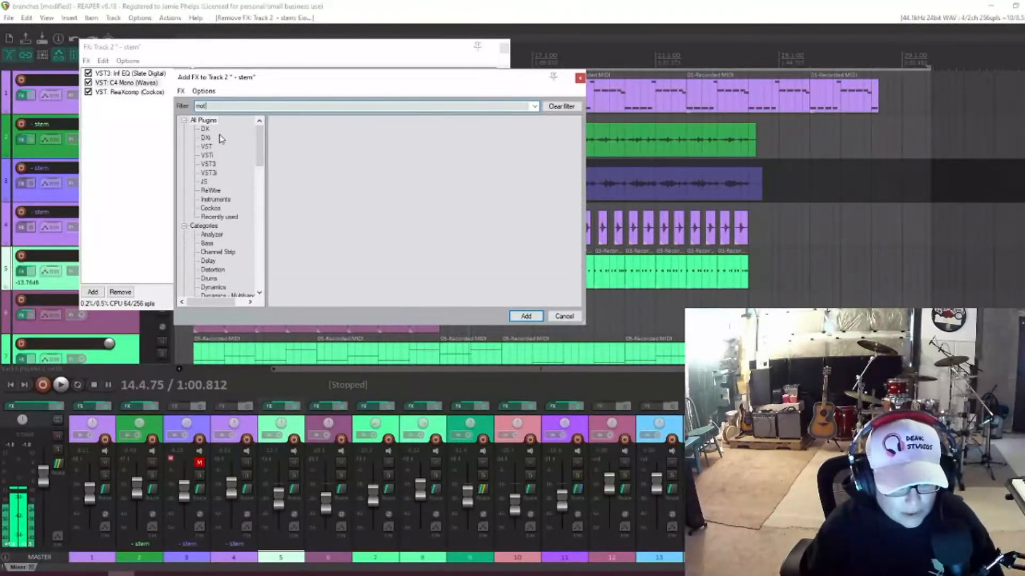
double_click(219, 105)
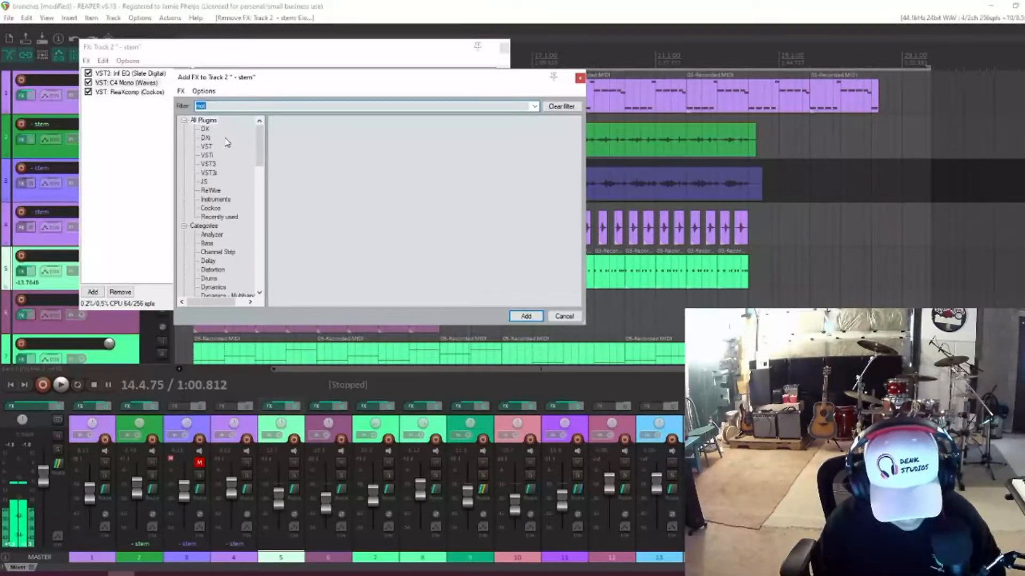
text(mo)
click(525, 315)
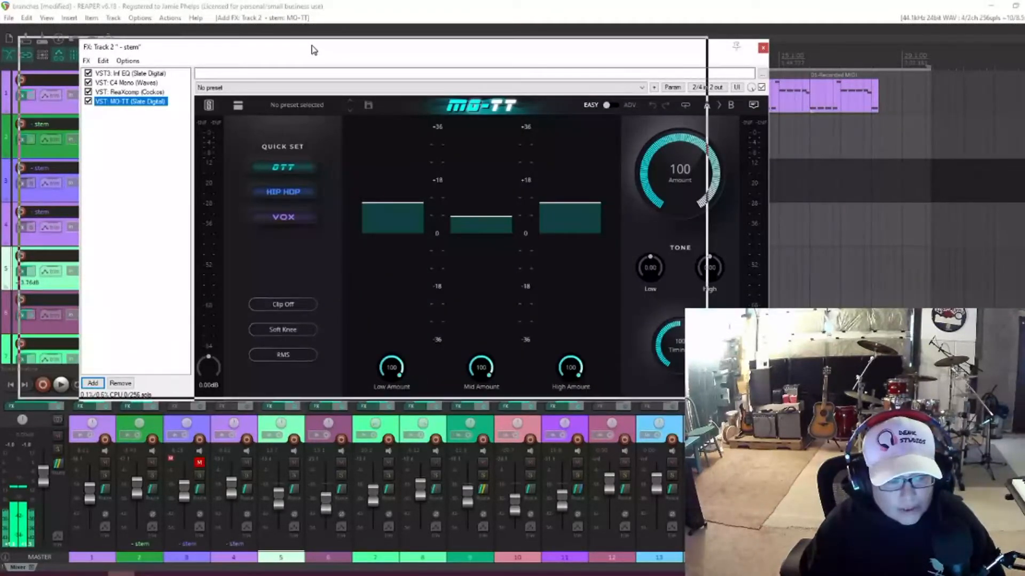
drag(311, 46, 251, 43)
Step: Filter the plugins by "verb" and add the VST3 VerbSuite Classics (Slate Digital) reverb after MO-TT on track 2
mouse_move(299, 250)
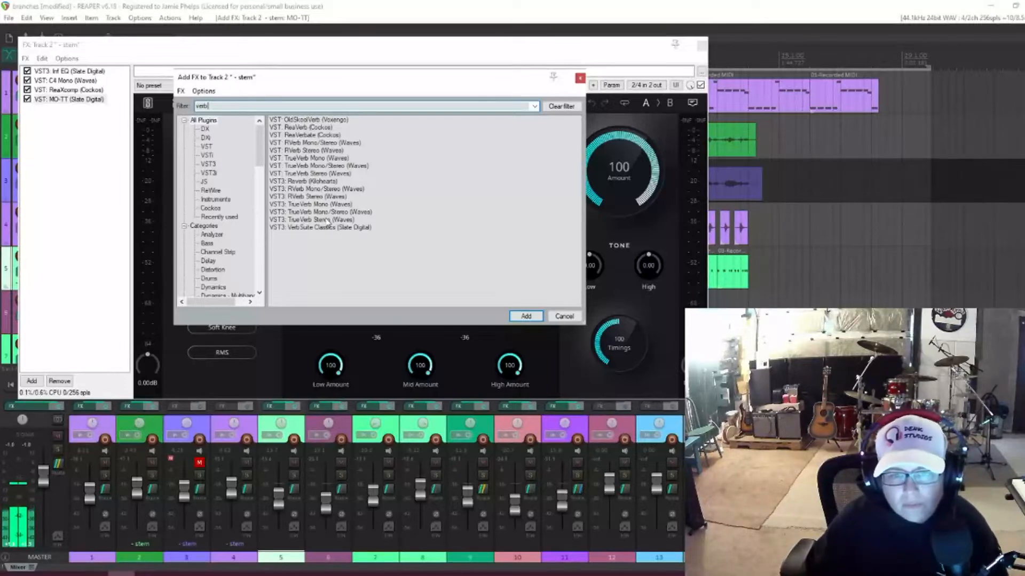
click(373, 227)
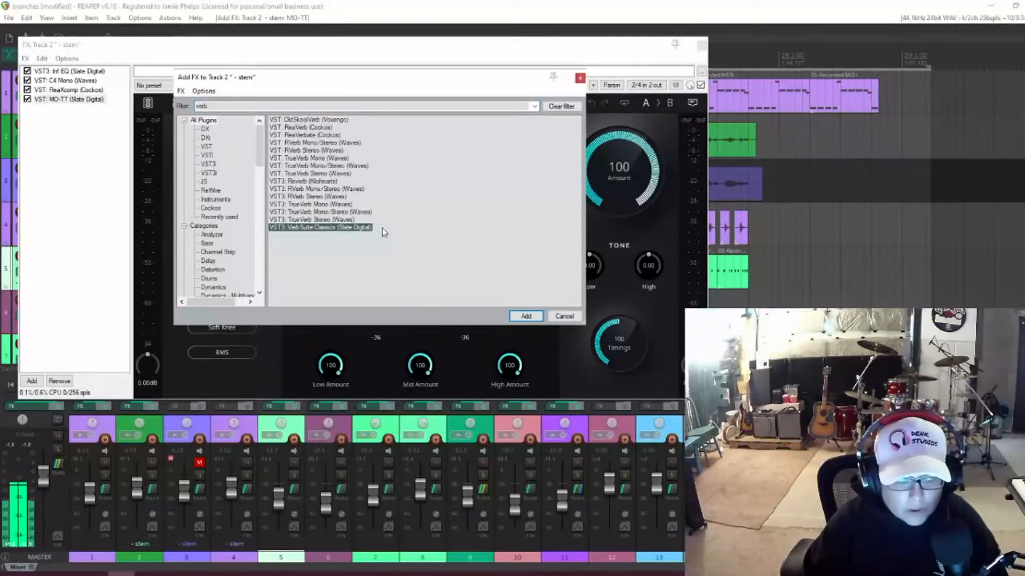
click(535, 317)
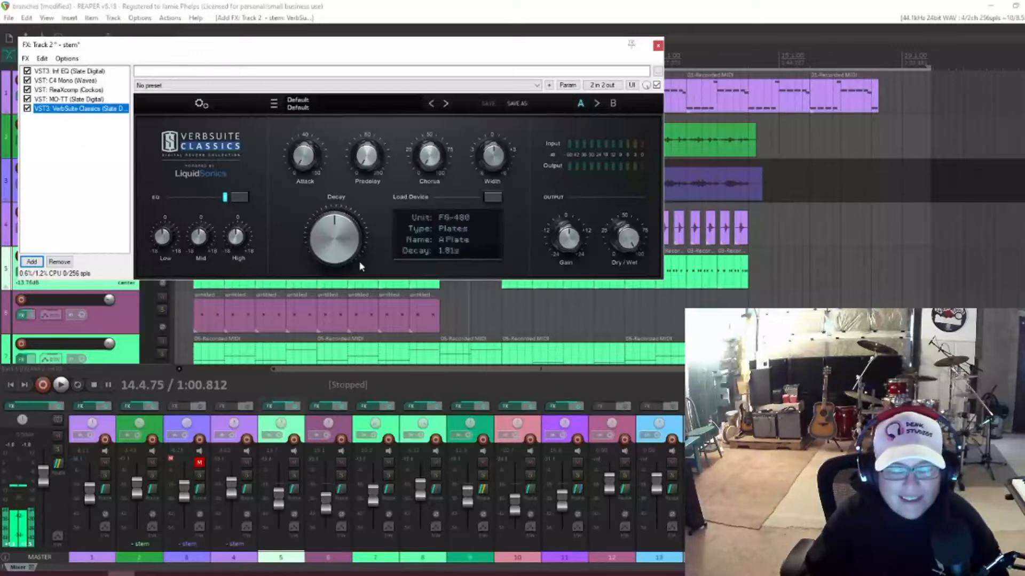
mouse_move(355, 260)
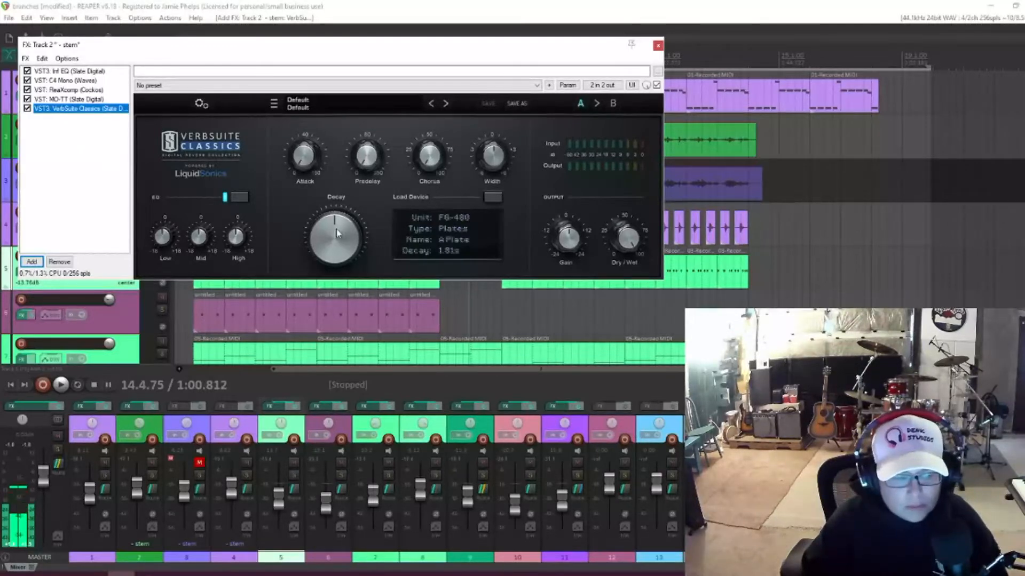
mouse_move(323, 232)
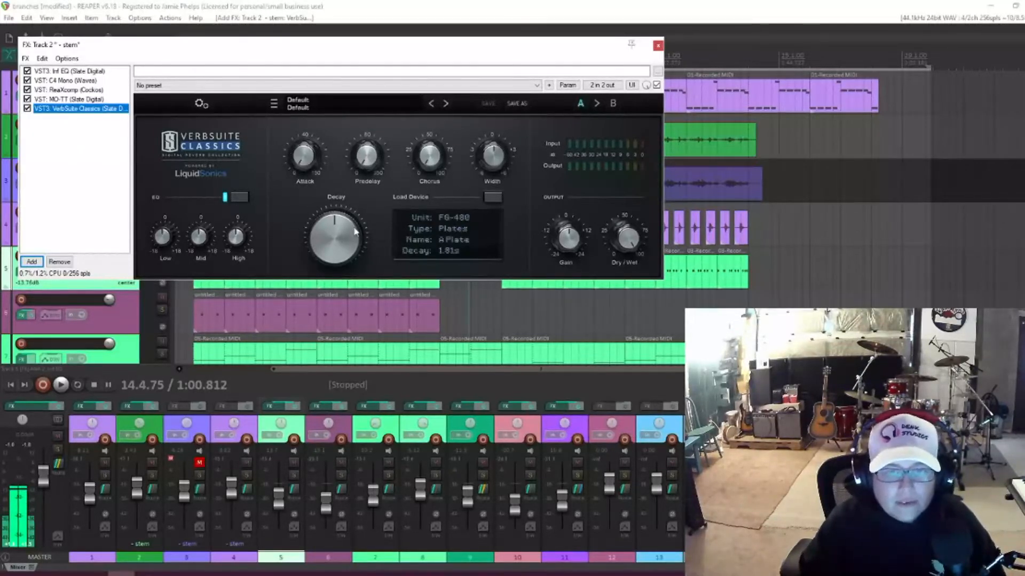
Step: Browse the plugins by developer D16 Group Audio Software and add the VST Repeater delay after VerbSuite Classics
click(31, 261)
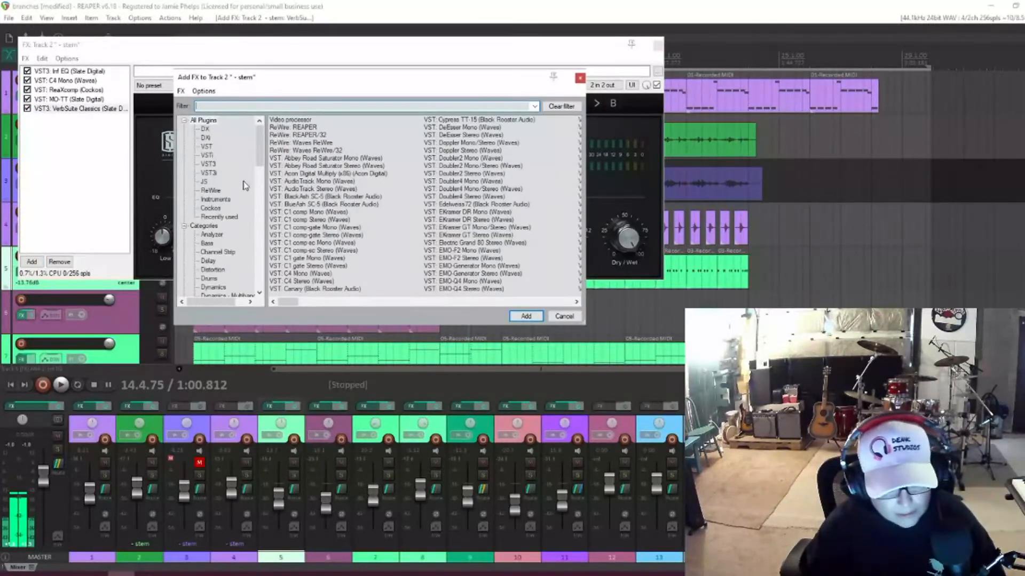
scroll(224, 224, down, 8)
scroll(212, 246, down, 4)
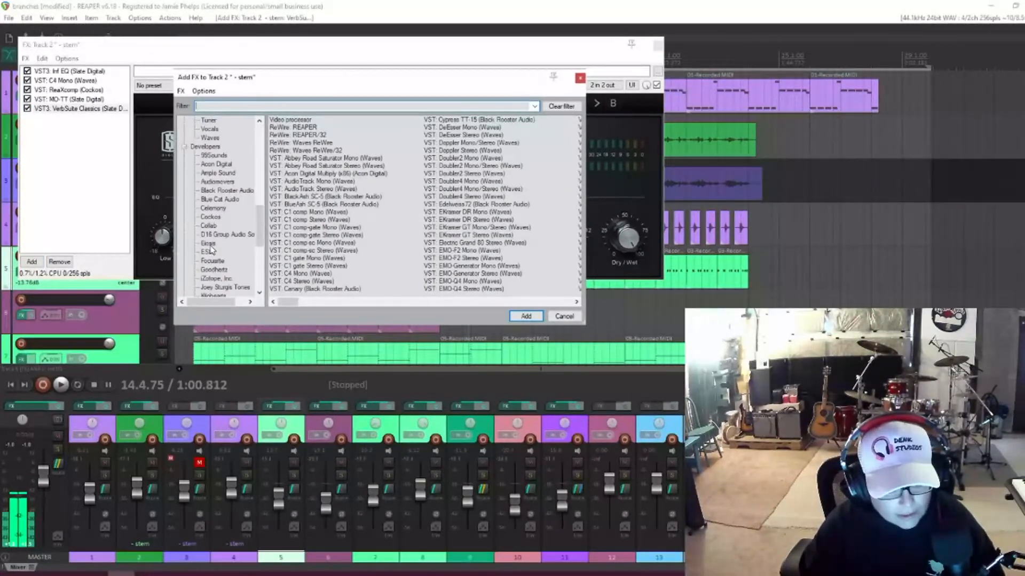
click(224, 235)
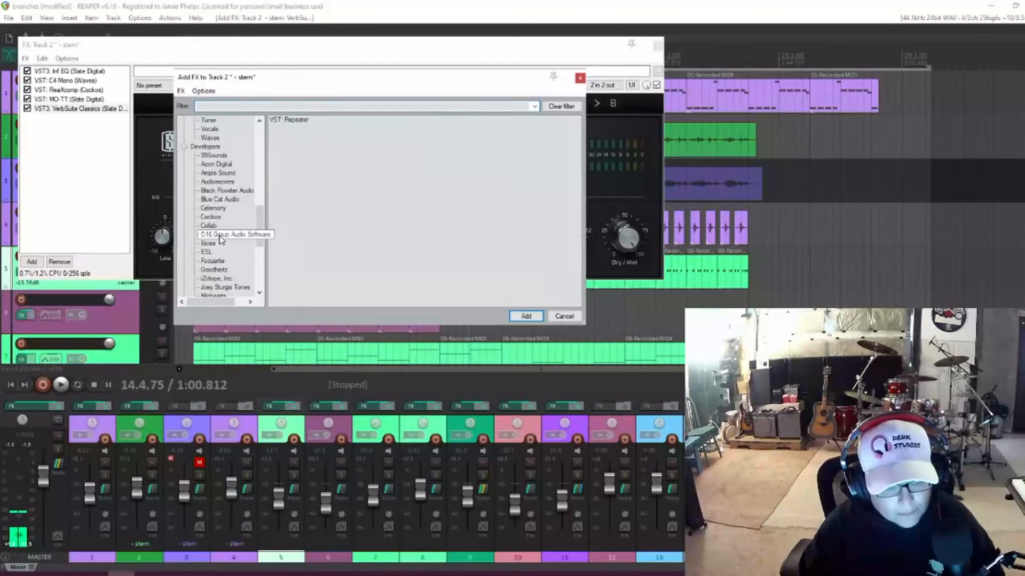
click(295, 121)
click(526, 316)
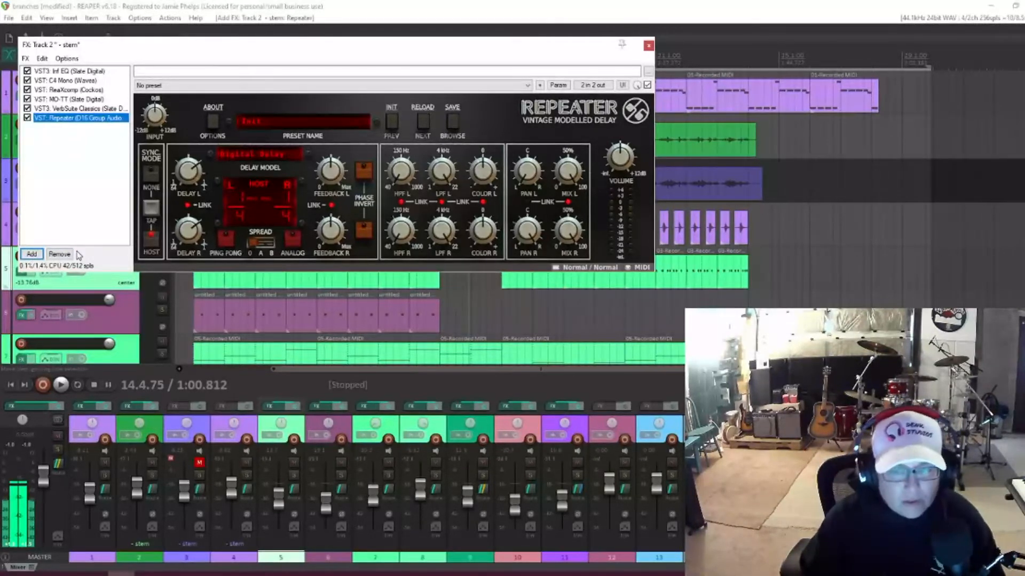
Step: Add VST3 ValhallaSupermassive using the filter "val" and VST H-Delay Stereo (Waves) using the filter "h" after Repeater on track 2
click(31, 254)
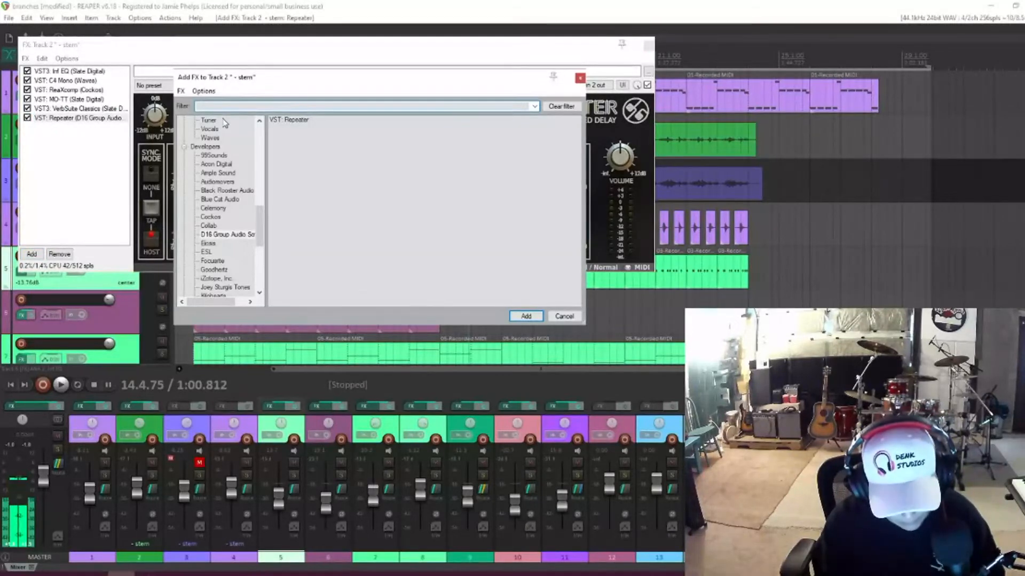
text(val)
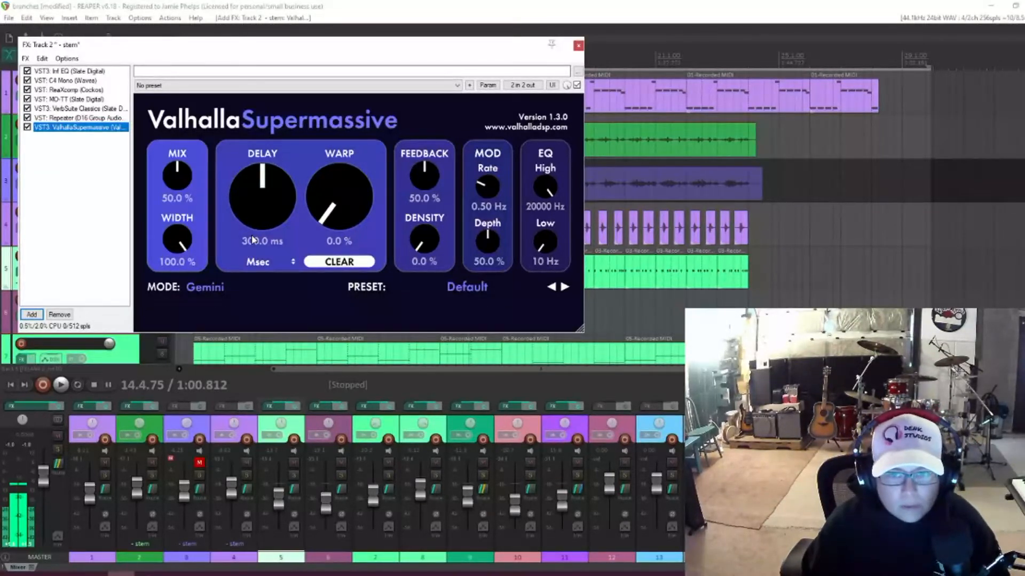
double_click(105, 226)
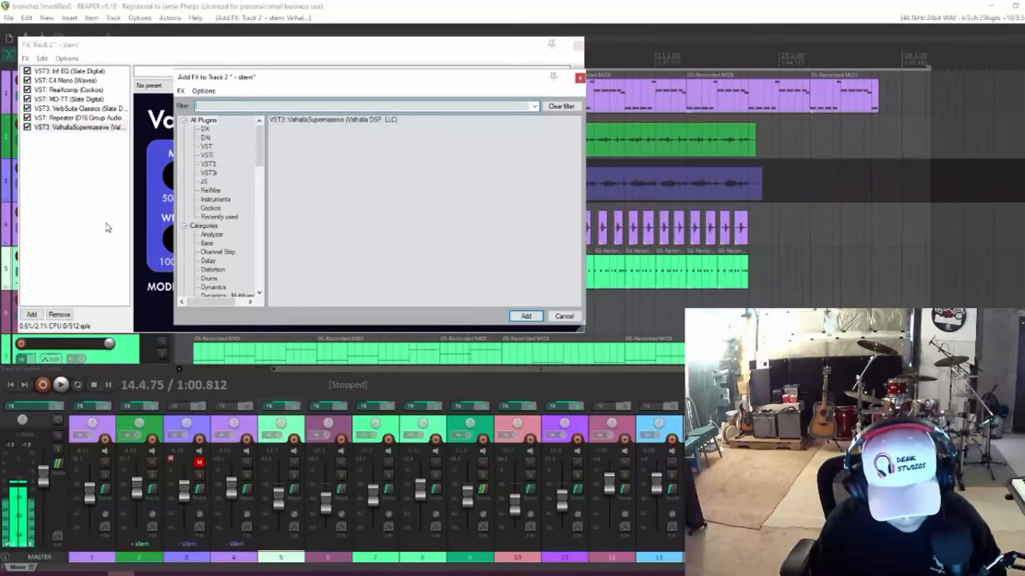
text(h)
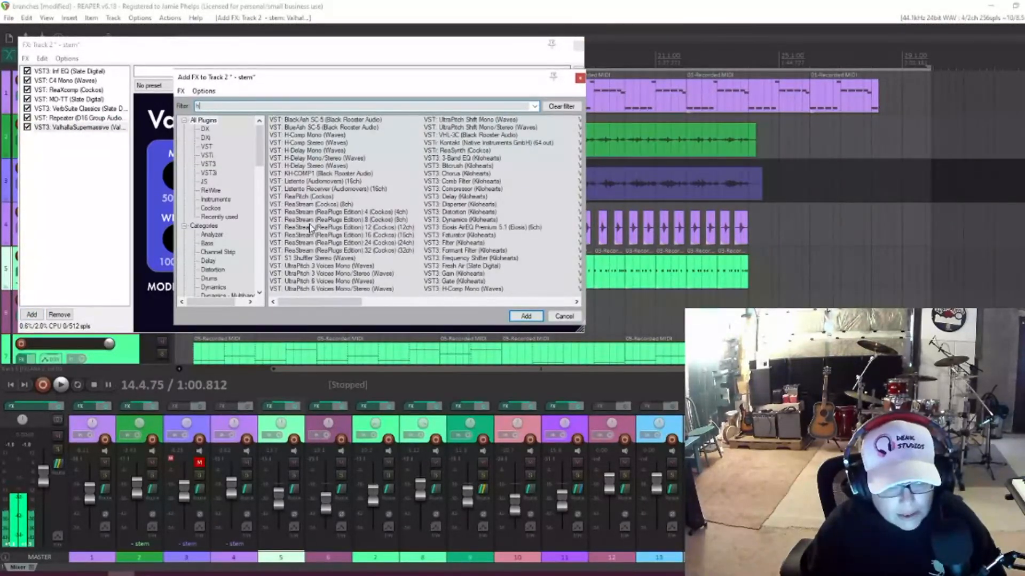
click(324, 167)
click(526, 316)
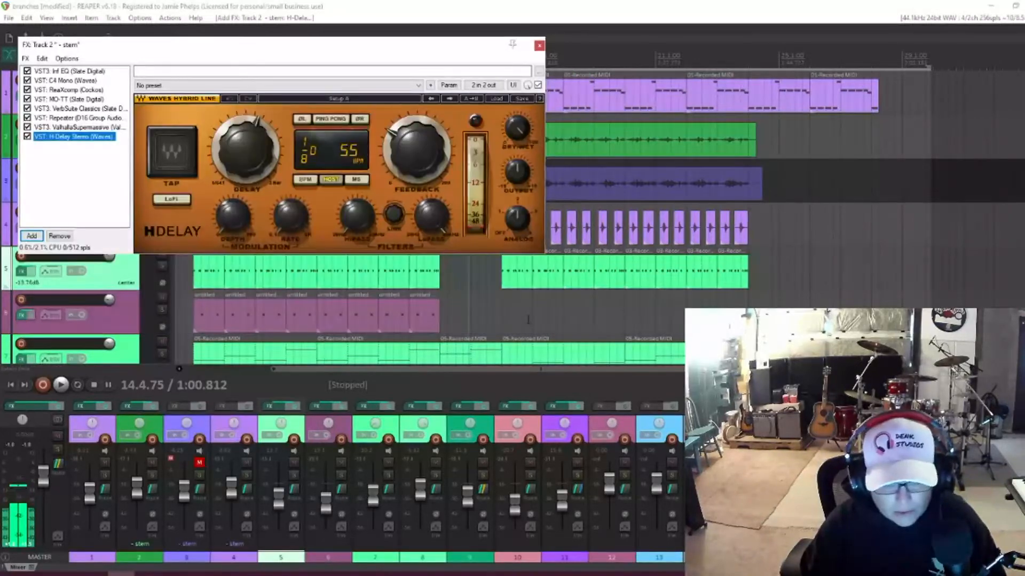